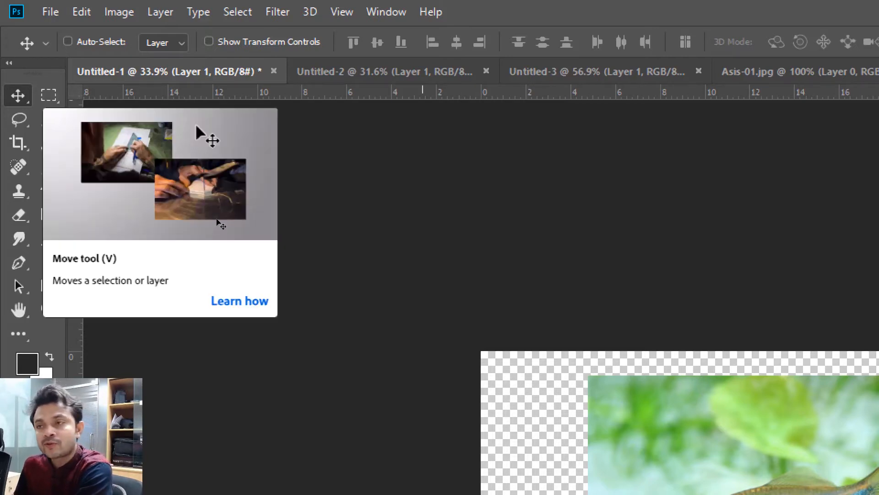
- Activate the Pen tool and switch back to the Move tool with the on-screen keyboard
scroll(175, 114, down, 3)
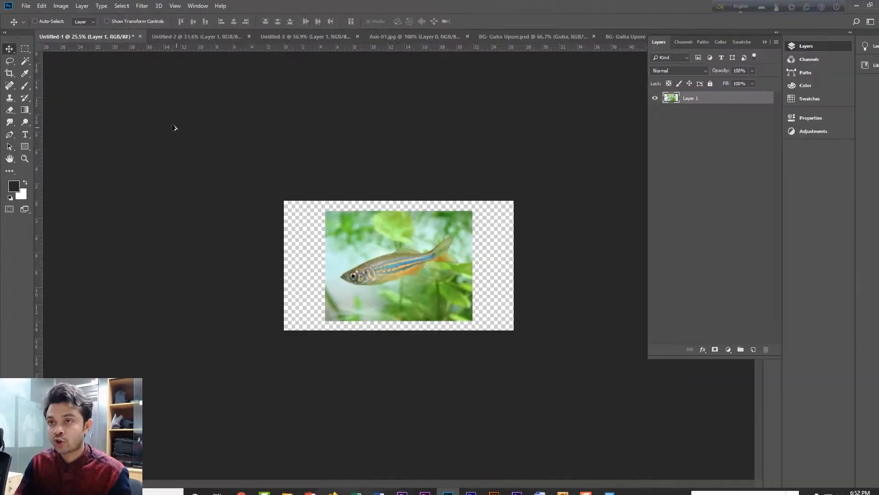
click(9, 132)
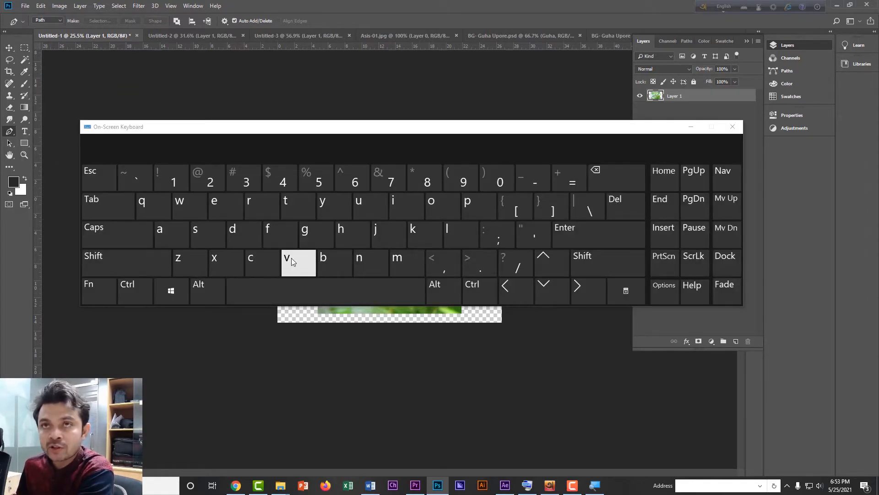
click(291, 258)
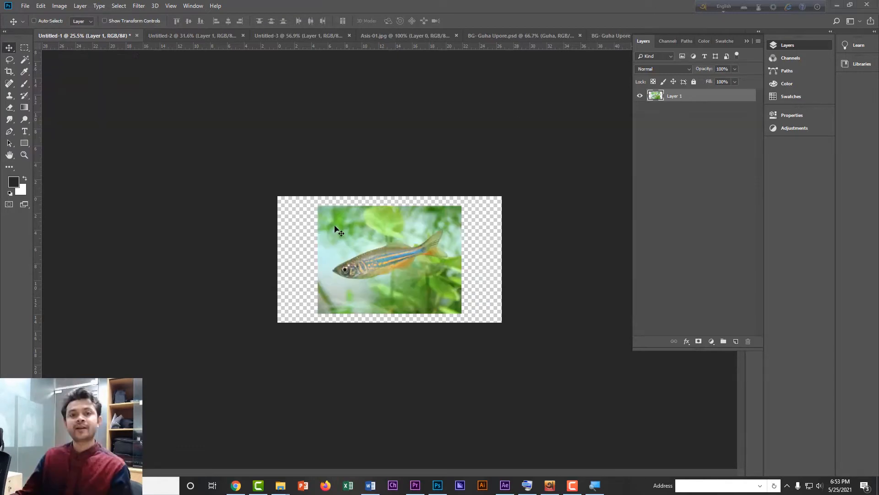
- Draw a loose freehand Lasso selection around the whole fish, including its fins and tail
click(9, 60)
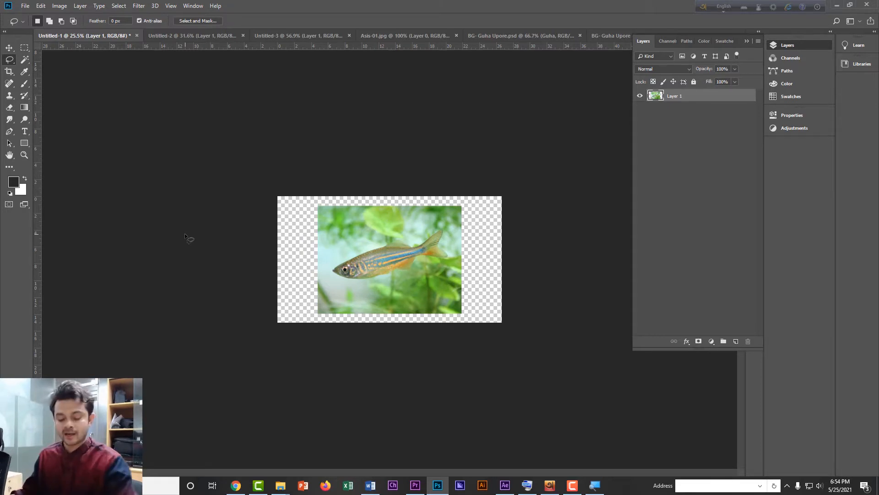
scroll(403, 270, up, 6)
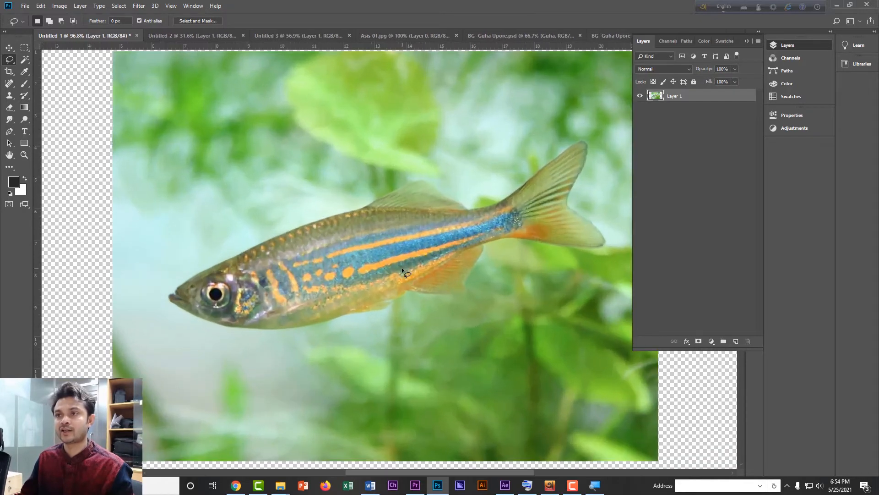
scroll(393, 279, down, 2)
scroll(385, 286, up, 2)
scroll(384, 285, down, 1)
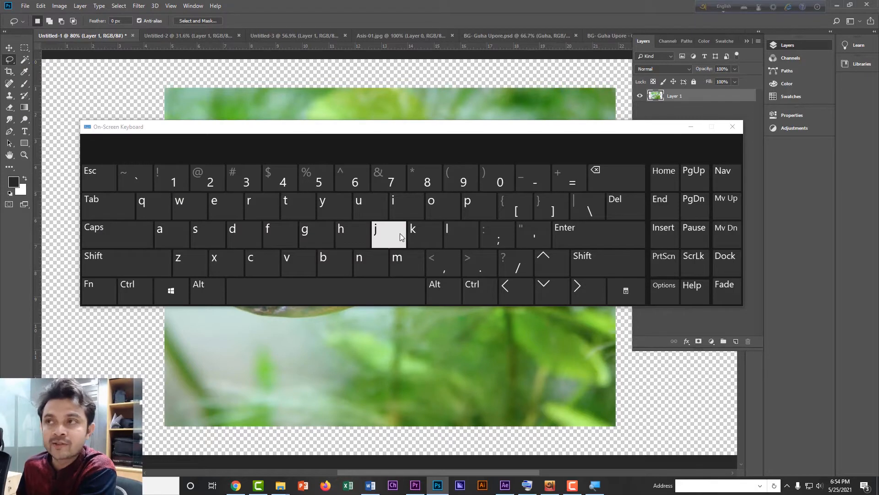
click(454, 233)
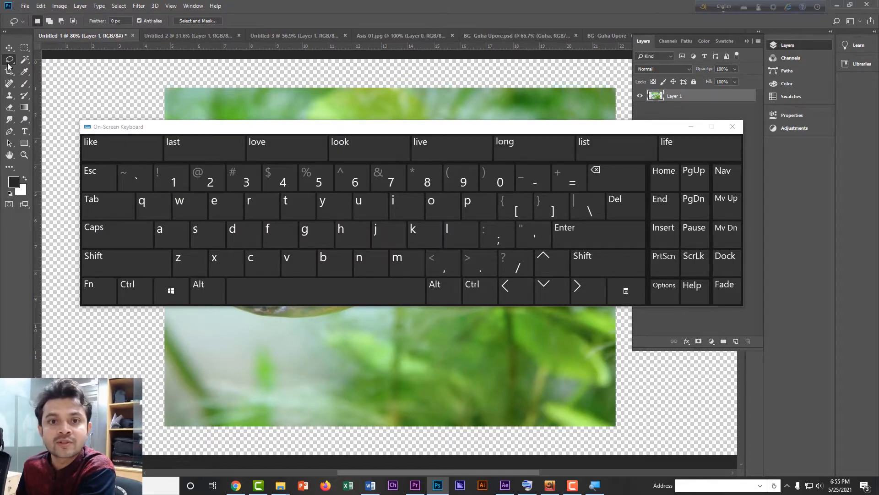
click(690, 127)
mouse_move(206, 297)
mouse_down()
mouse_move(236, 259)
mouse_move(401, 192)
mouse_move(420, 190)
mouse_move(472, 214)
mouse_move(524, 171)
mouse_move(551, 157)
mouse_move(567, 162)
mouse_move(552, 204)
mouse_move(575, 247)
mouse_move(569, 253)
mouse_move(484, 245)
mouse_move(451, 296)
mouse_move(411, 288)
mouse_move(366, 312)
mouse_move(304, 325)
mouse_move(254, 323)
mouse_move(207, 293)
mouse_up()
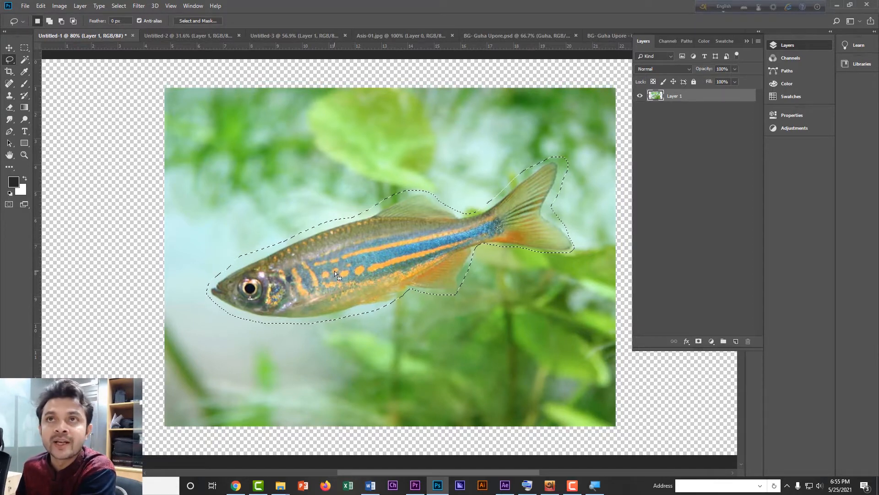
- Fill the selected fish area with Content-Aware contents so the surrounding background replaces the fish
click(42, 8)
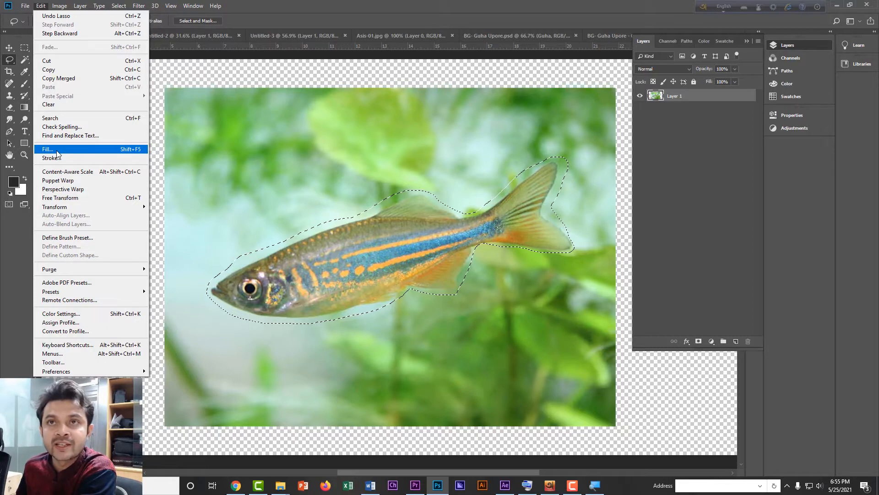
click(57, 153)
drag(440, 113, 420, 88)
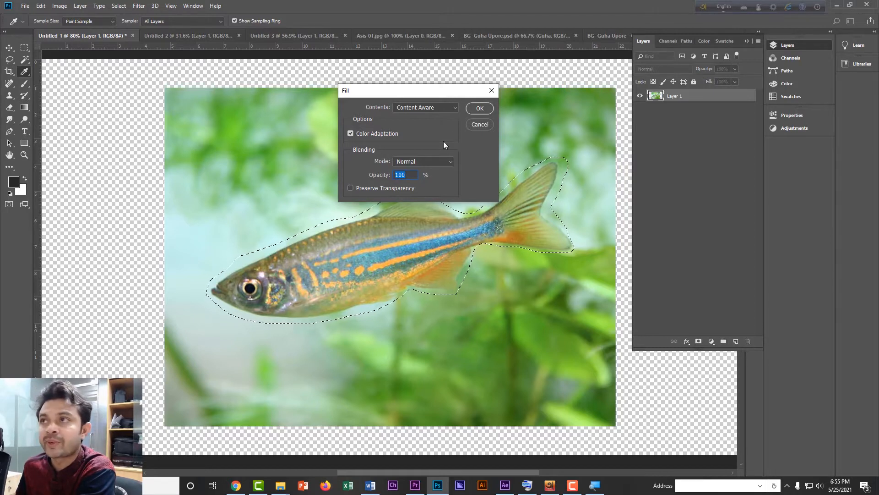
click(482, 110)
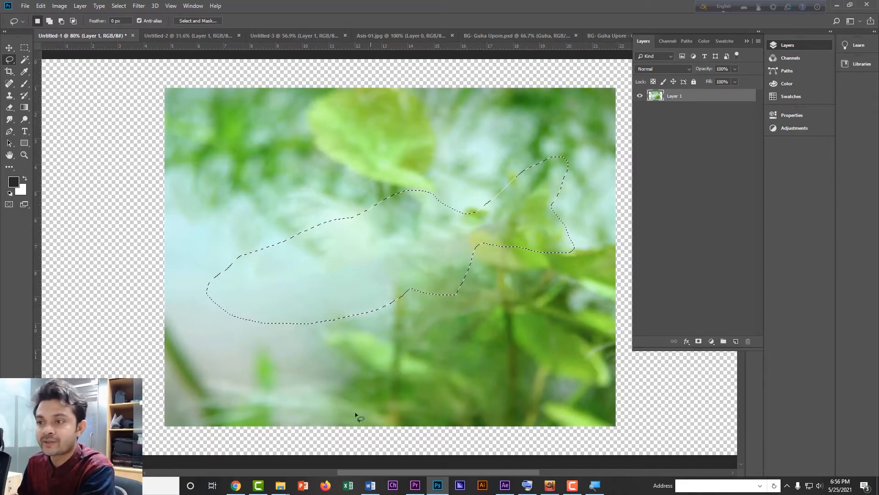
- Deselect the filled area using the on-screen keyboard and move the keyboard lower, away from the image
click(549, 485)
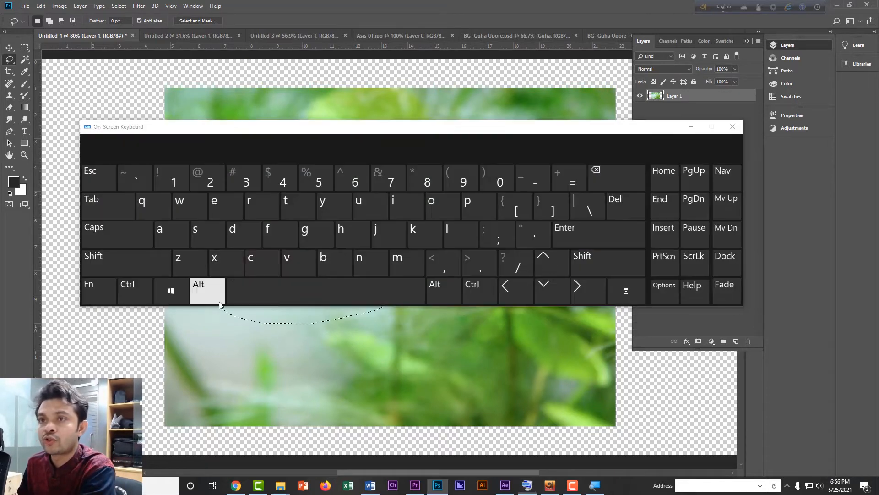
click(132, 290)
click(249, 238)
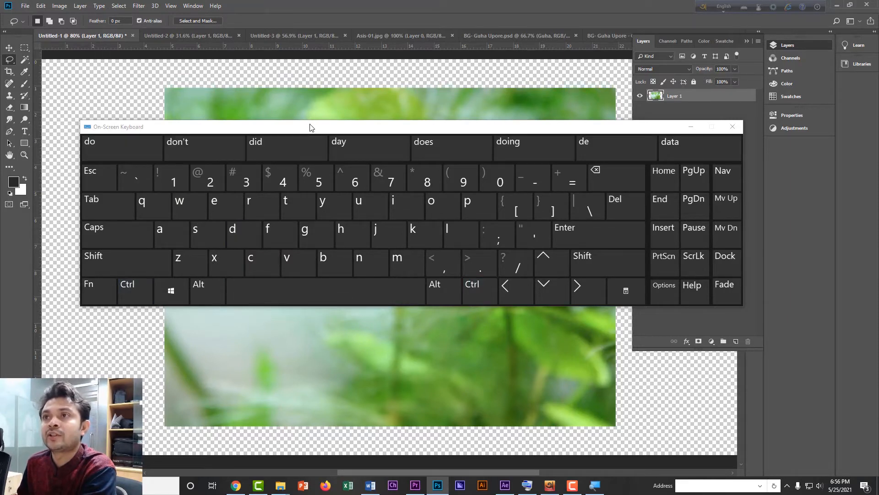
drag(310, 126, 343, 360)
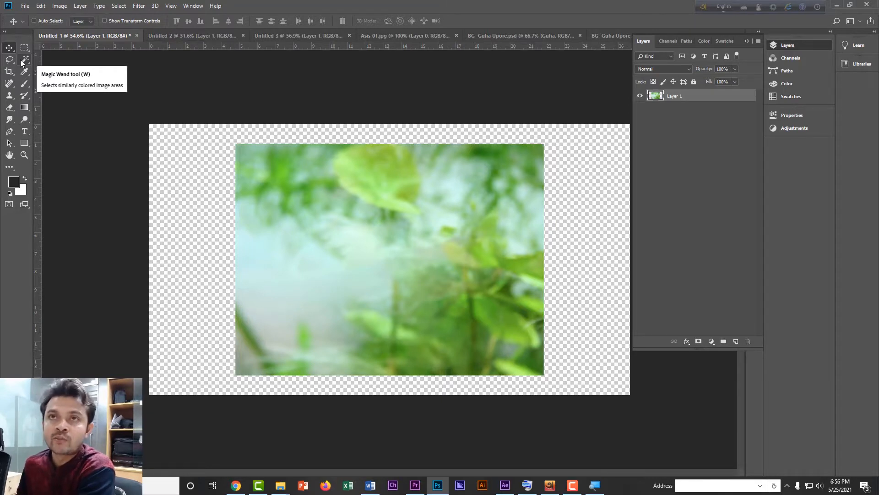
- Switch to the man's portrait document and select its white background with the Magic Wand tool
click(172, 35)
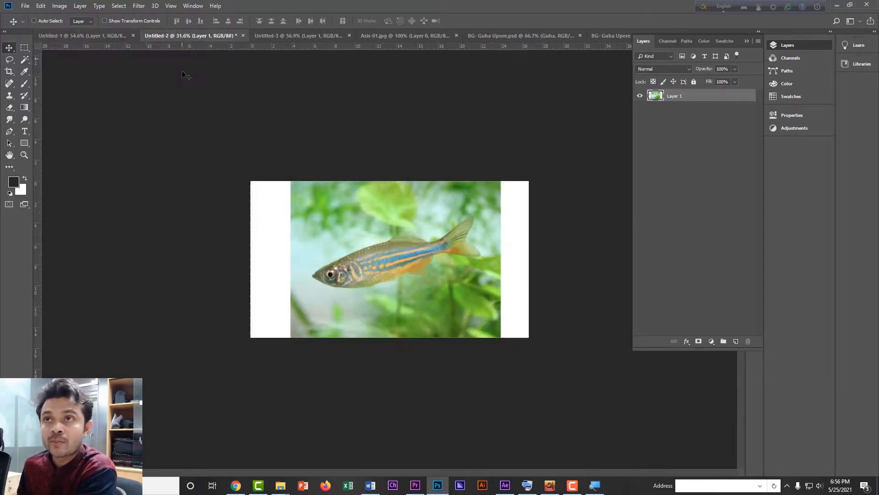
click(390, 35)
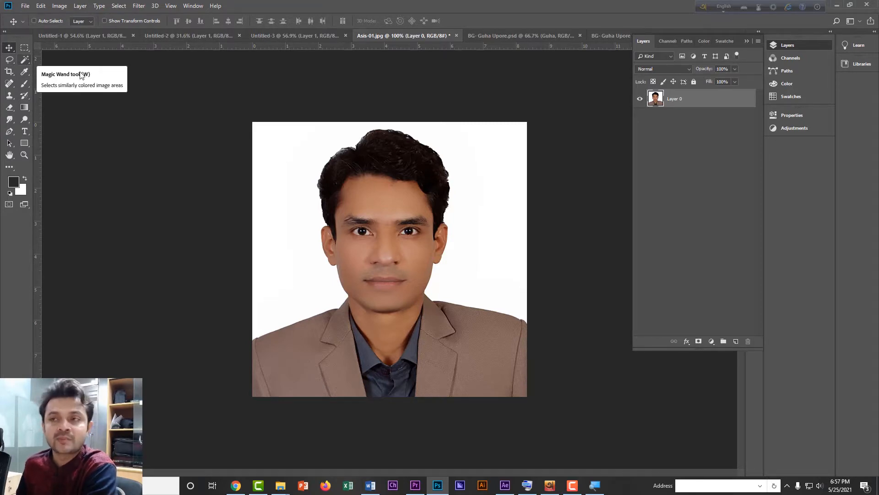
click(26, 62)
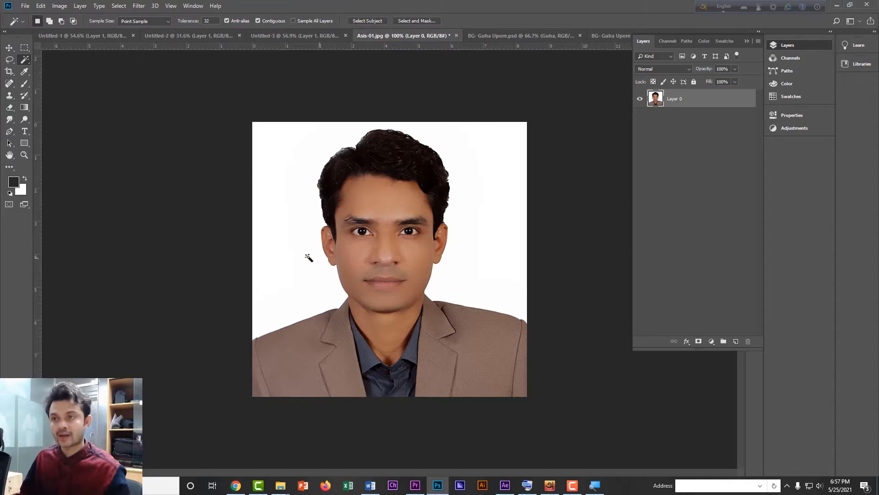
scroll(320, 261, up, 5)
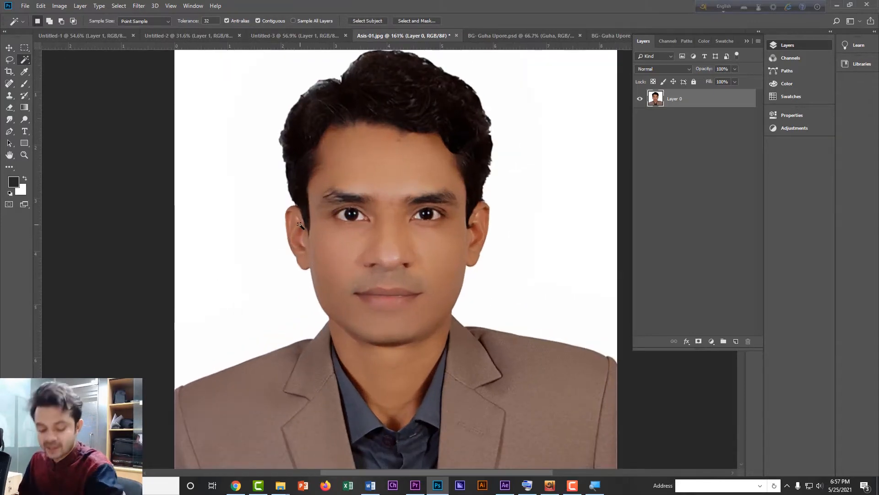
scroll(302, 222, down, 2)
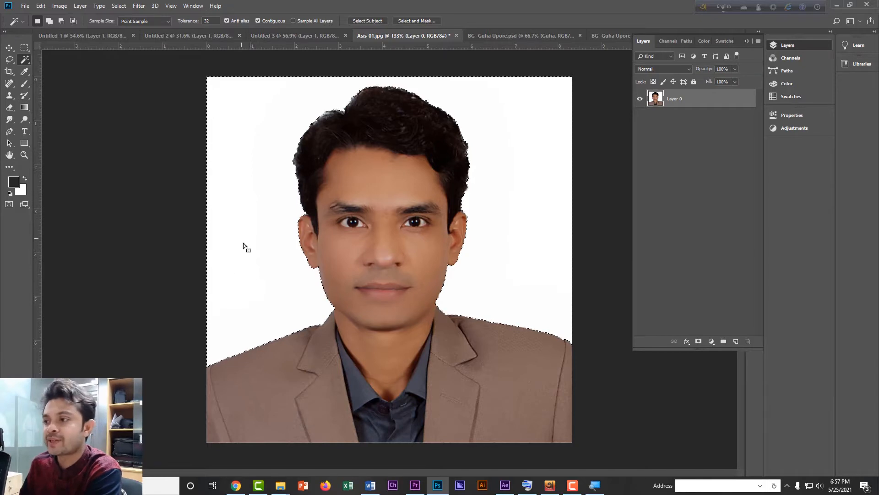
- Delete the portrait's selected white background using the on-screen keyboard, shrinking the keyboard to clear the view and hiding it when done
click(527, 486)
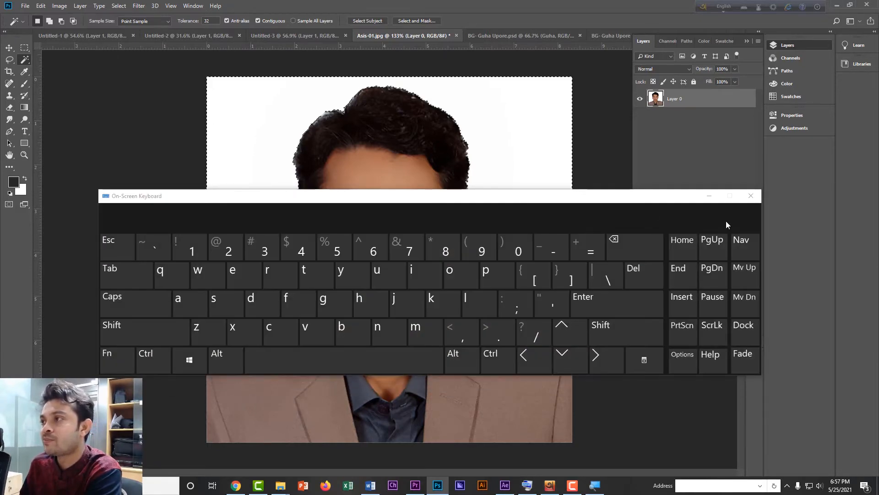
drag(535, 331, 501, 329)
drag(345, 200, 462, 294)
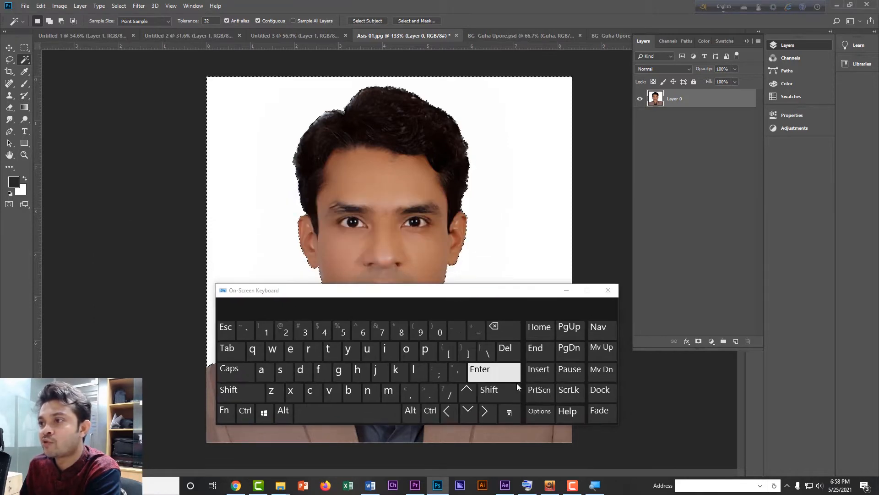
click(508, 353)
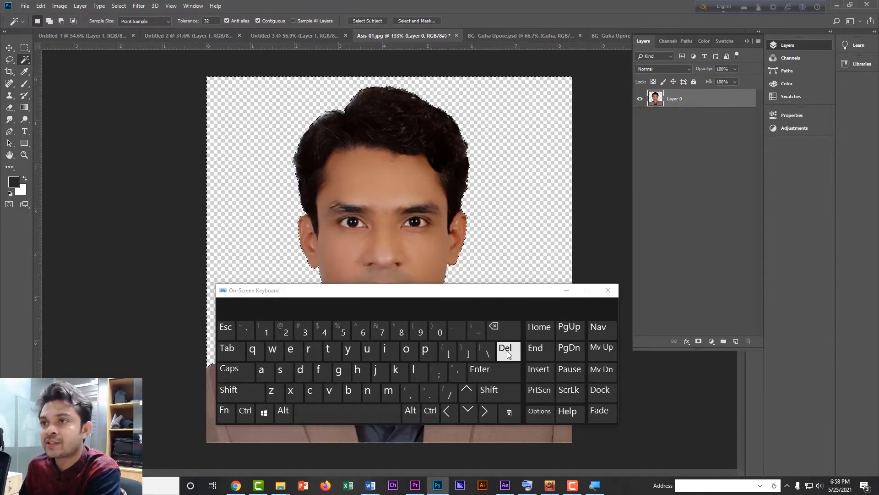
click(577, 289)
- Deselect the cleared background area of the portrait and activate the Crop tool
key(ctrl+d)
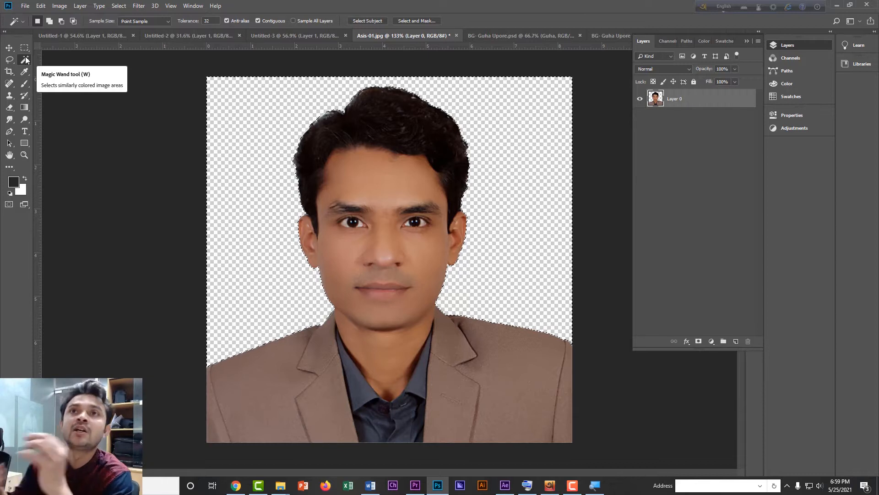
click(9, 73)
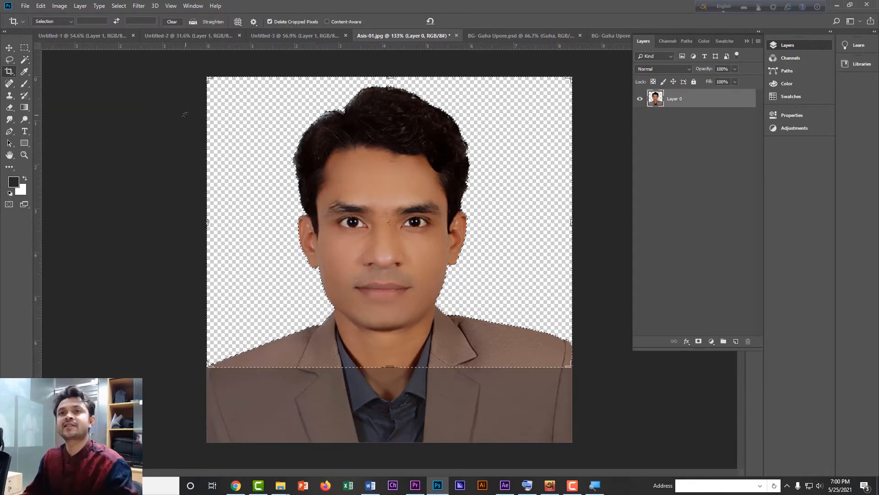
key(ctrl+d)
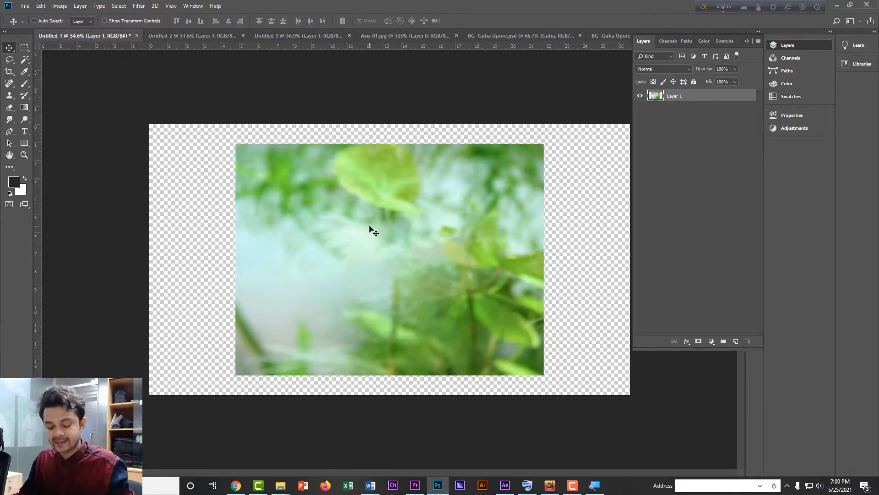
- Crop the Untitled-1 canvas to the edges of the green plant picture, removing the transparent margins on all four sides
scroll(371, 230, down, 1)
scroll(371, 230, up, 1)
scroll(370, 229, down, 1)
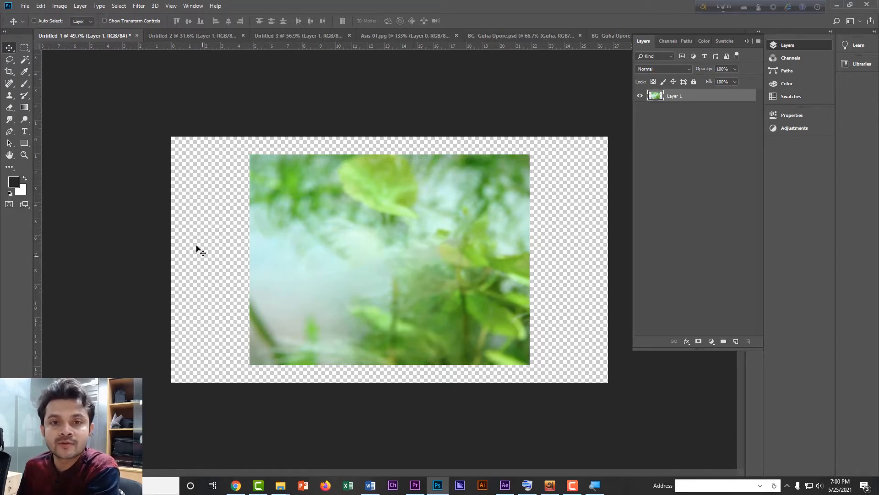
click(8, 72)
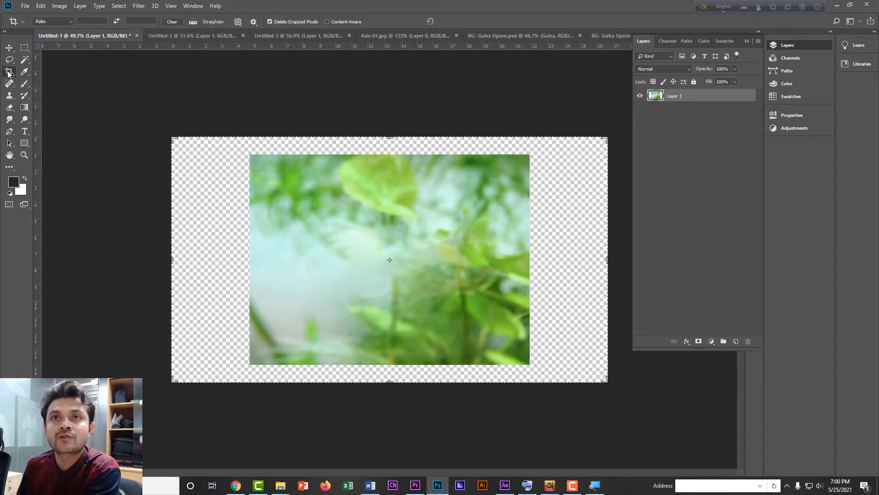
drag(179, 261, 212, 259)
drag(389, 139, 390, 146)
drag(568, 265, 534, 251)
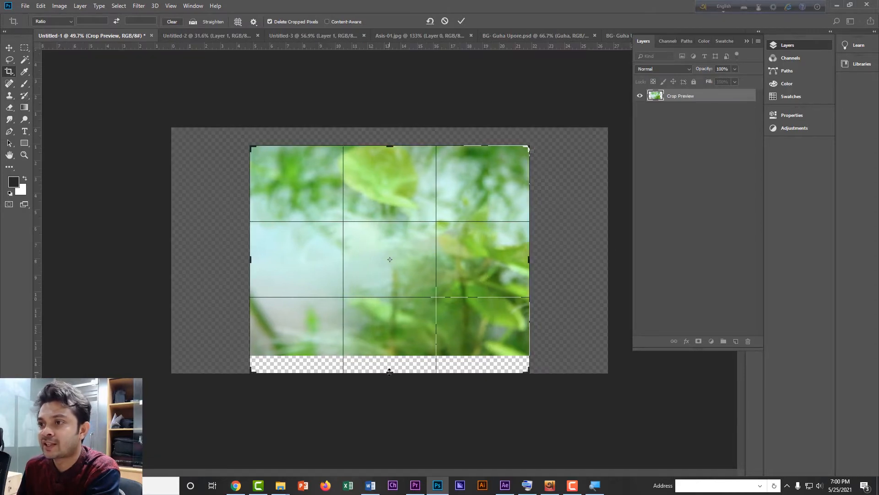
drag(390, 372, 390, 365)
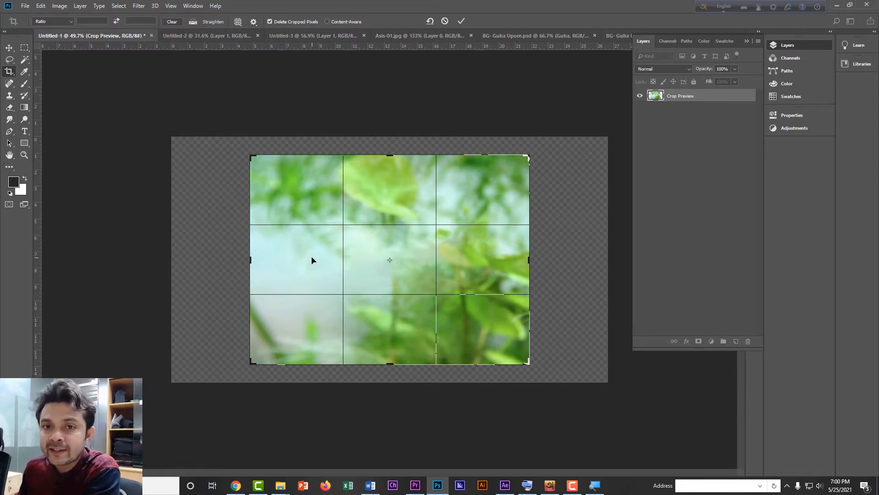
key(Return)
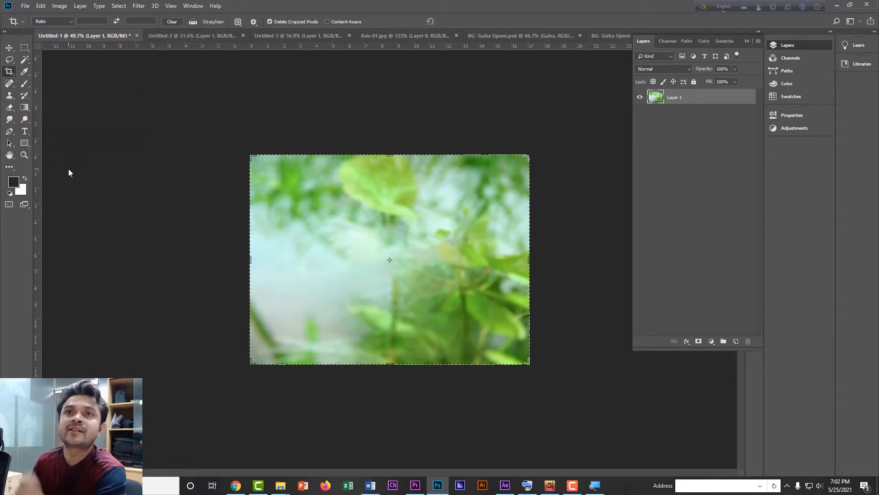
- Activate the Spot Healing Brush tool and clear the selection around the green plant picture
click(11, 84)
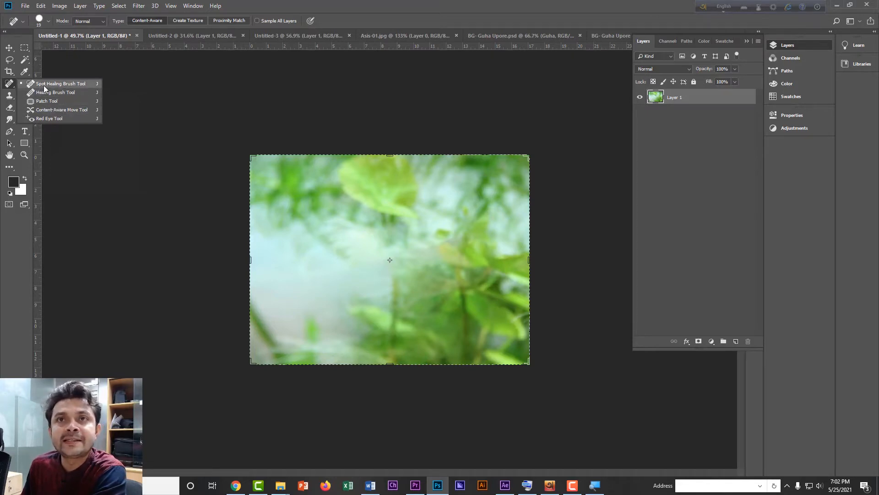
key(ctrl+d)
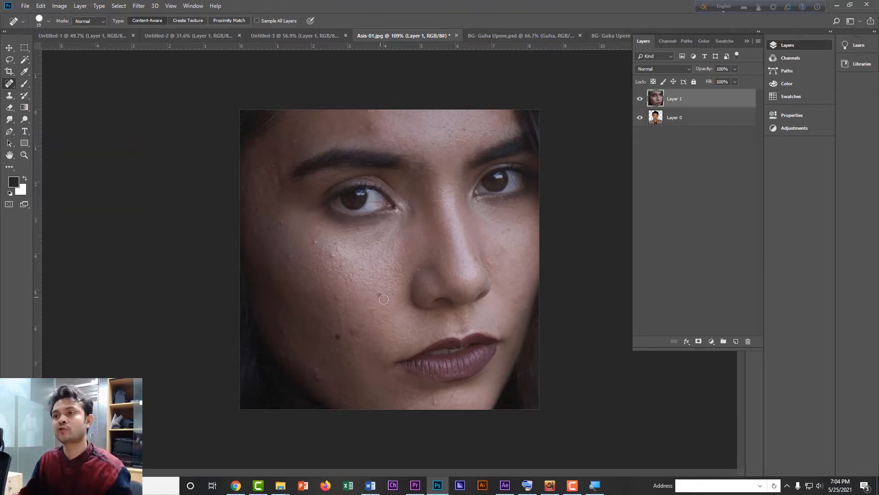
- Enlarge the Spot Healing Brush to size 30 for the woman's face in Asis-01.jpg, showing the on-screen keyboard and hiding it when done
scroll(384, 299, up, 2)
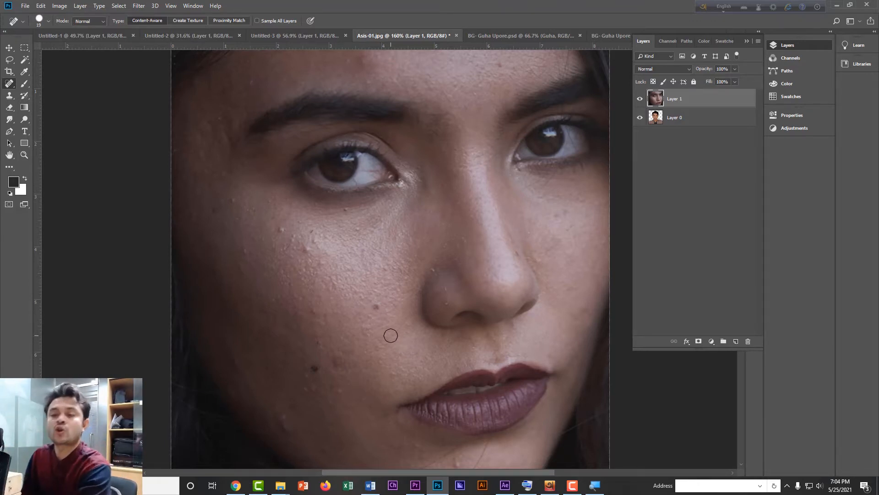
click(527, 485)
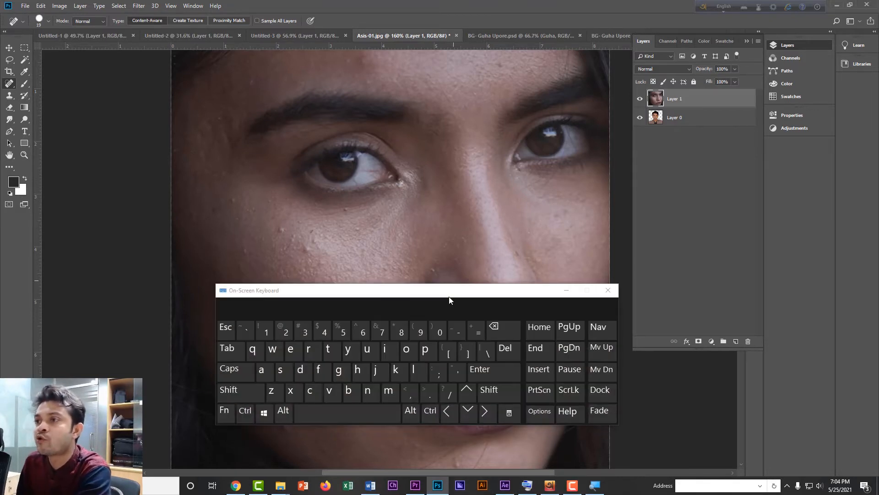
drag(448, 296, 506, 339)
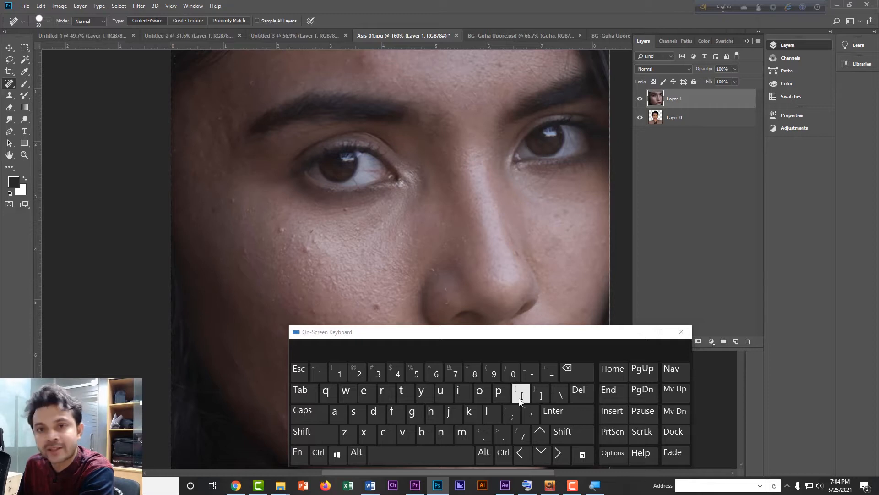
click(643, 332)
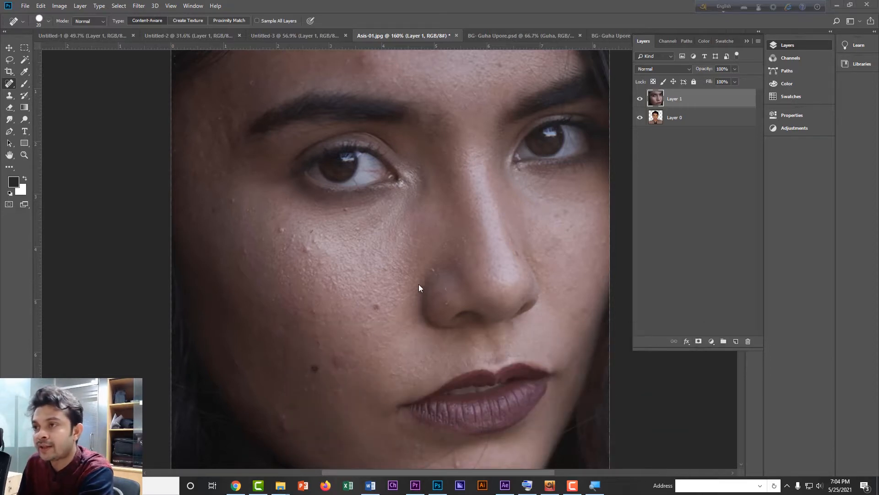
key(bracketright)
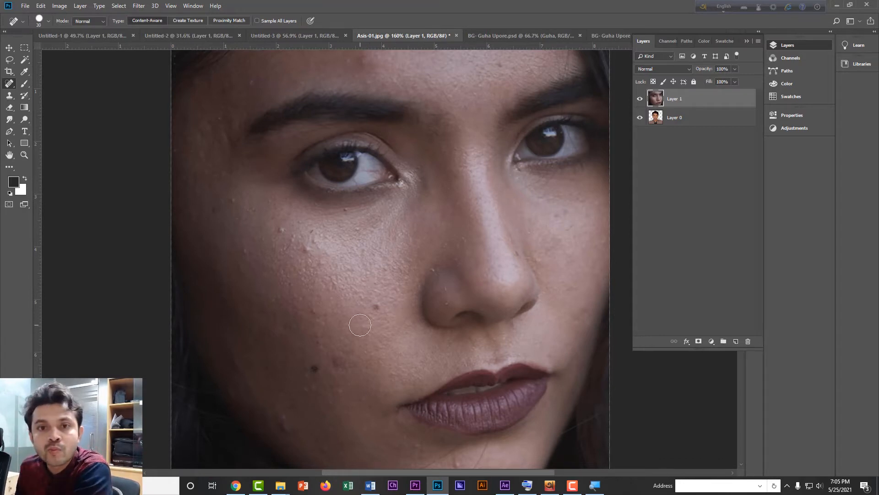
- Remove the dark moles and small blemishes on the woman's cheek with the Spot Healing Brush
click(377, 307)
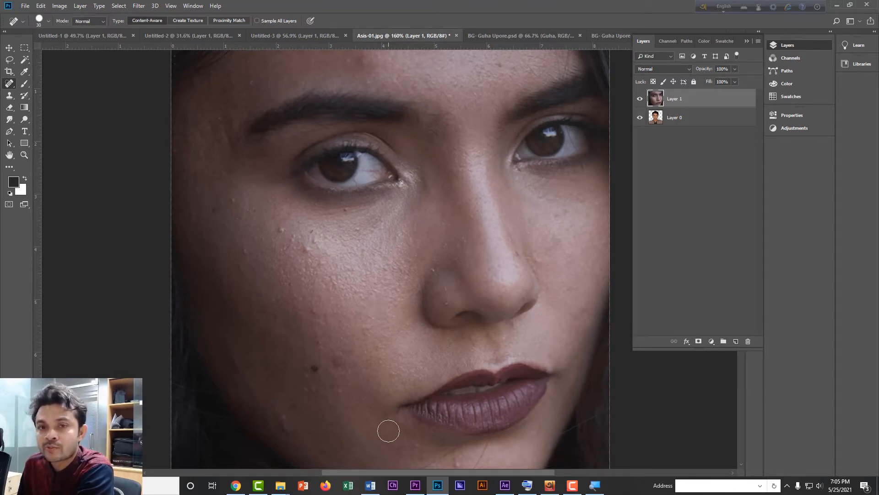
click(306, 251)
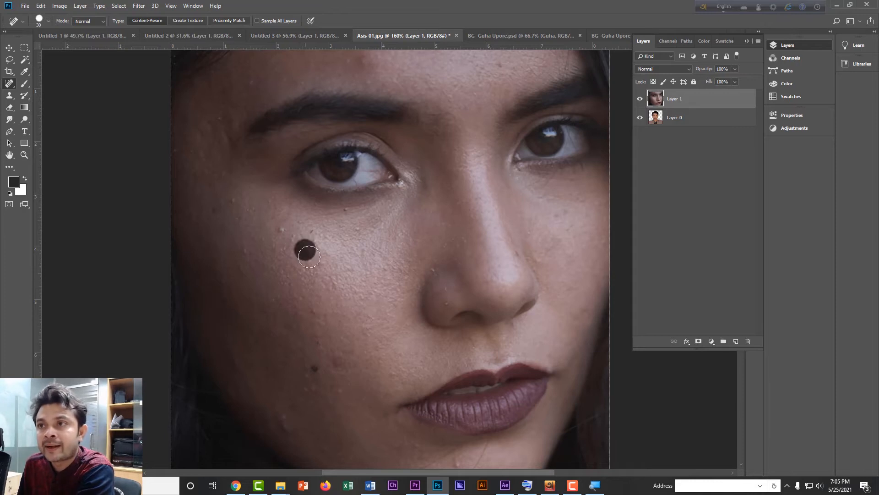
click(315, 370)
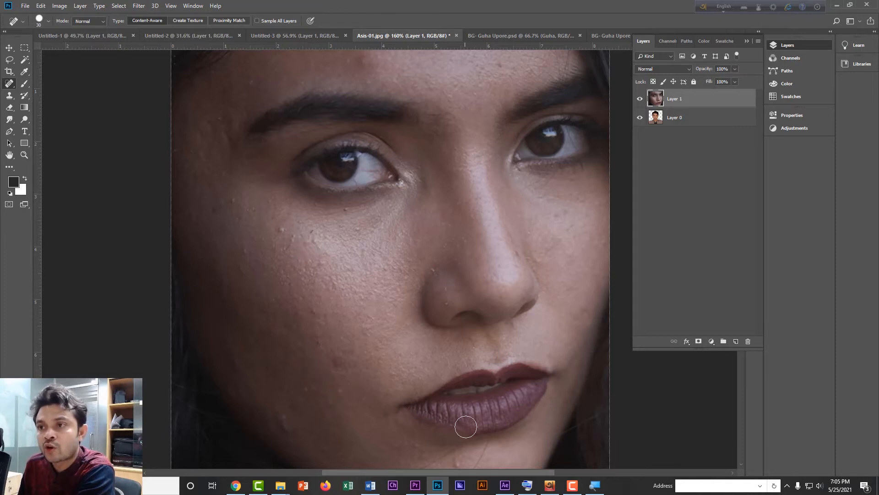
click(338, 361)
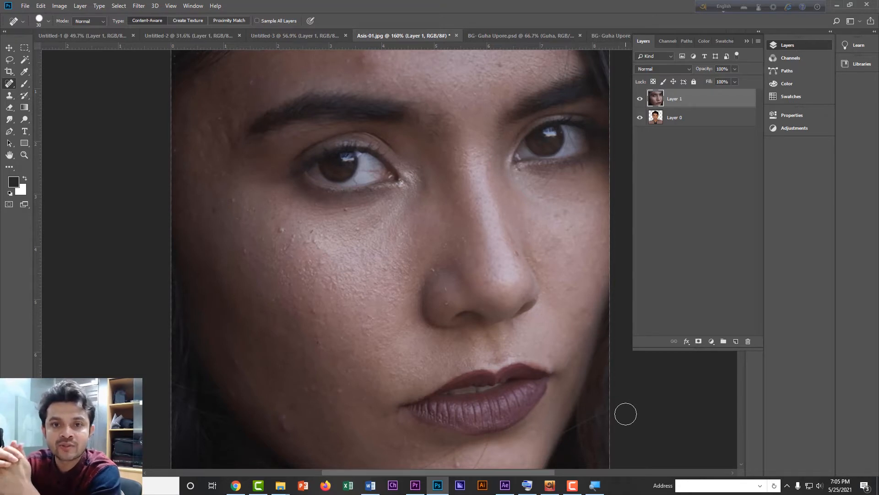
- Outline the pimple below the outer corner of the eye with the Patch tool and replace it with clean skin nearby
right_click(13, 86)
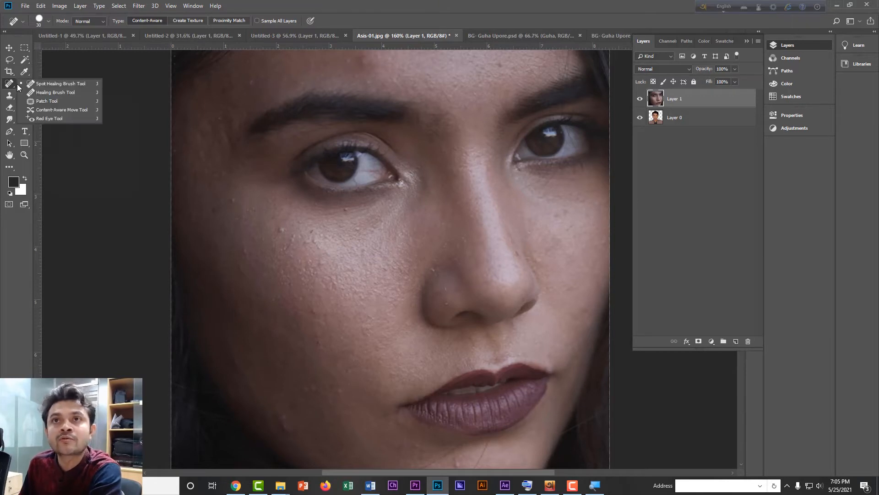
click(47, 101)
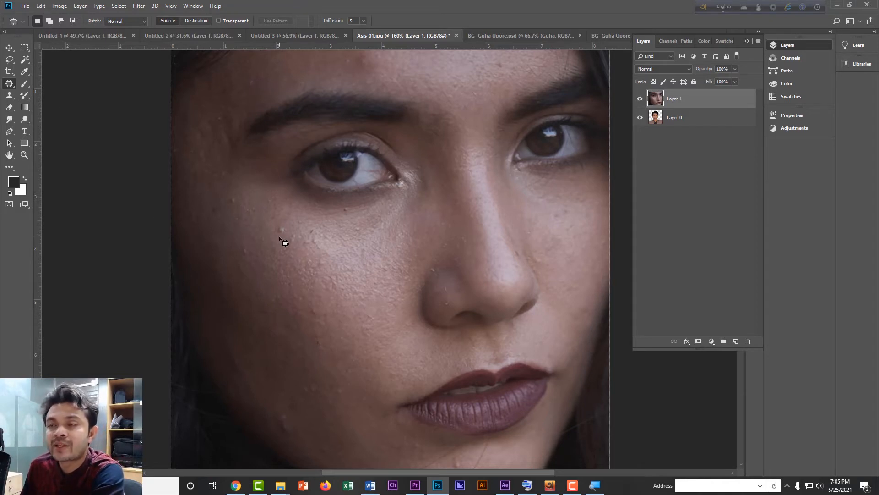
mouse_move(282, 239)
mouse_down()
mouse_move(278, 223)
mouse_move(283, 237)
mouse_up()
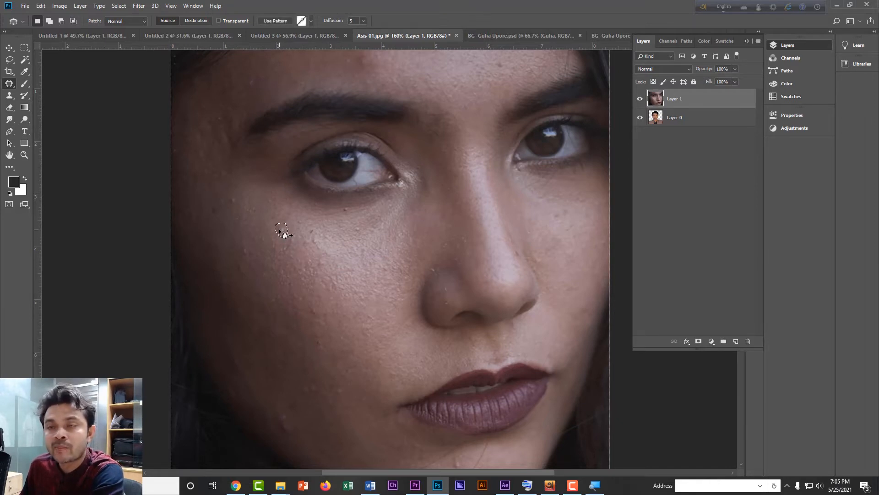
mouse_move(280, 233)
mouse_down()
mouse_move(317, 238)
mouse_move(324, 250)
mouse_move(273, 246)
mouse_up()
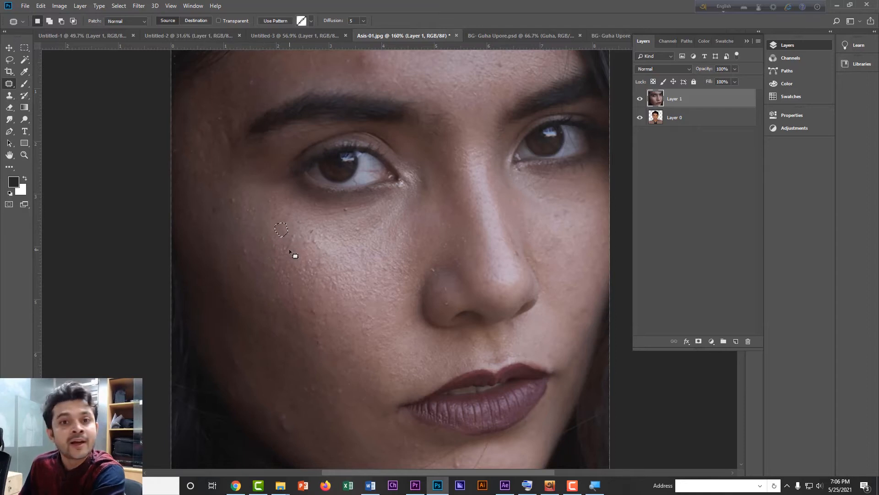
- Switch to the Clone Stamp tool and return to the Spot Healing Brush tool
click(10, 96)
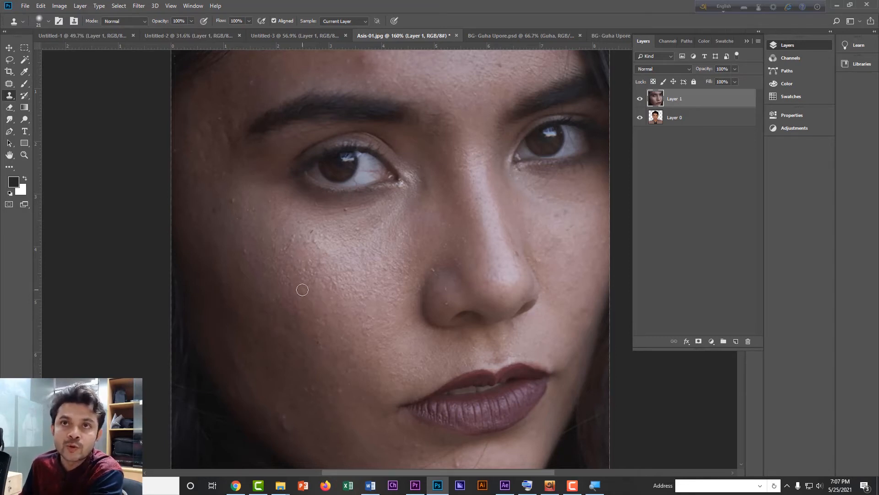
click(10, 84)
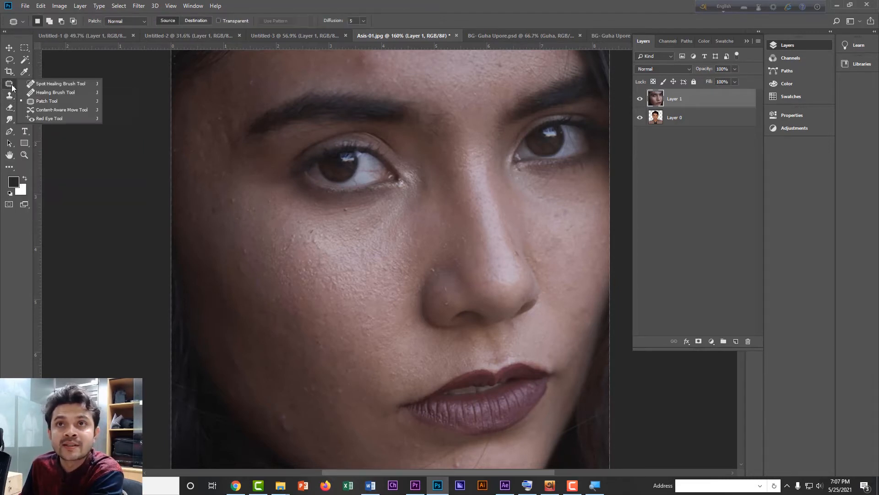
click(74, 86)
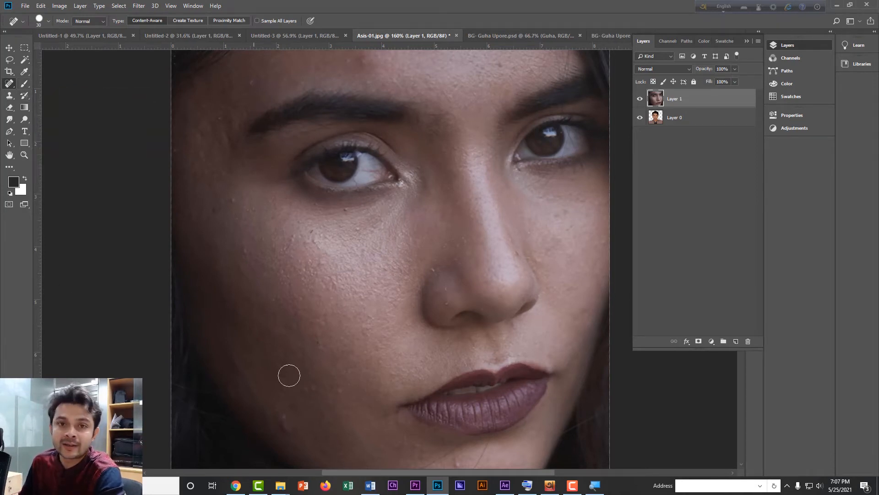
- Add a new empty layer above the woman's face layer and activate the Brush tool
click(736, 341)
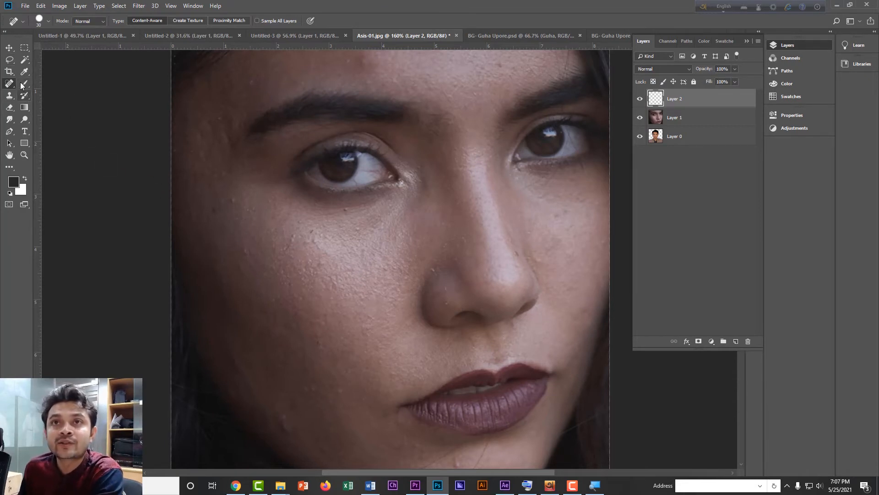
key(b)
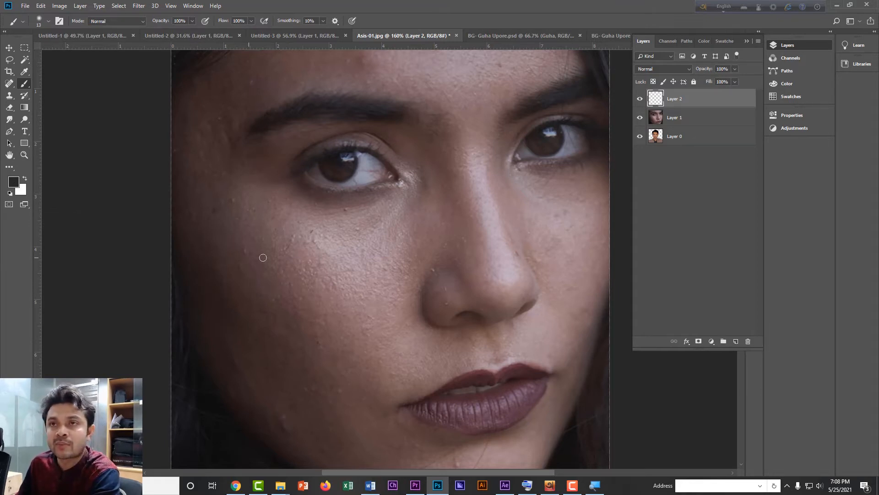
- Try painting a dark diagonal stroke across the woman's cheek with the Brush tool and undo it
click(287, 260)
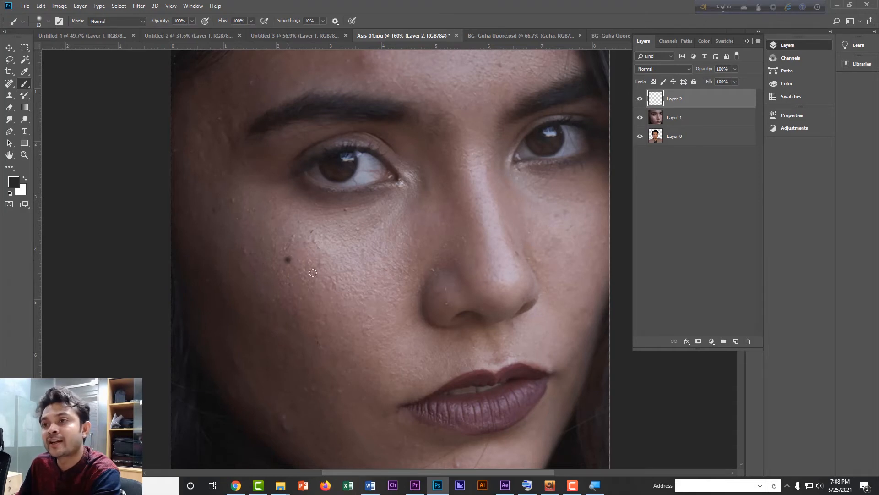
shift+click(380, 311)
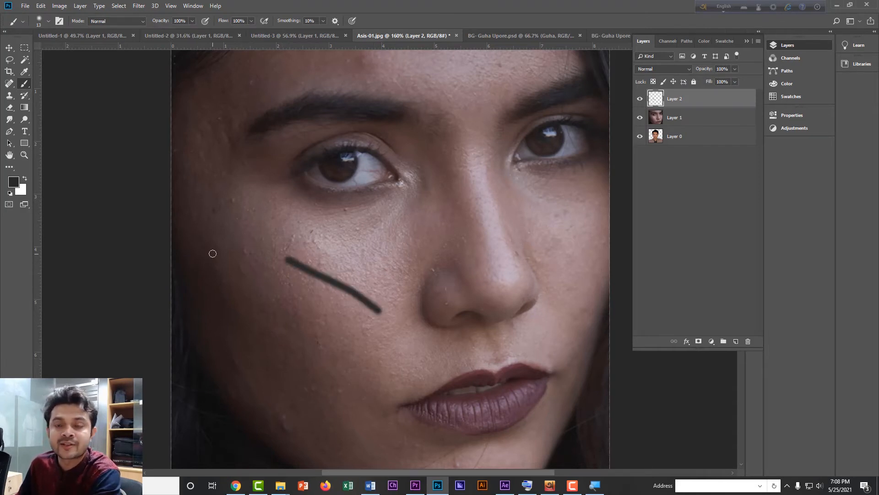
key(ctrl+z)
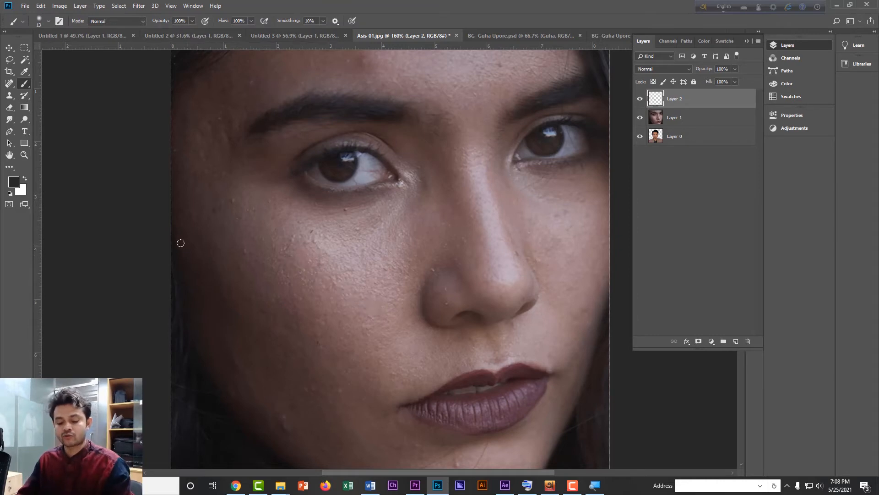
- Set the foreground color to red (ff0000) and reactivate the Brush tool
click(14, 183)
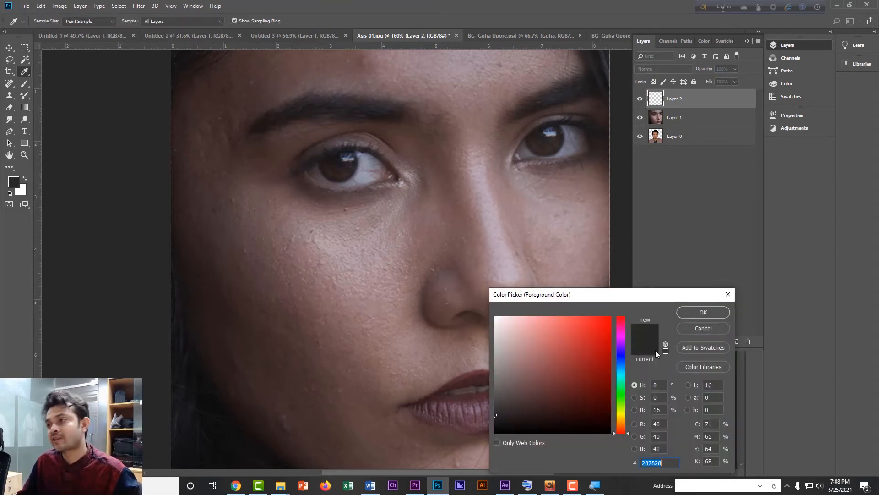
text(ff0000)
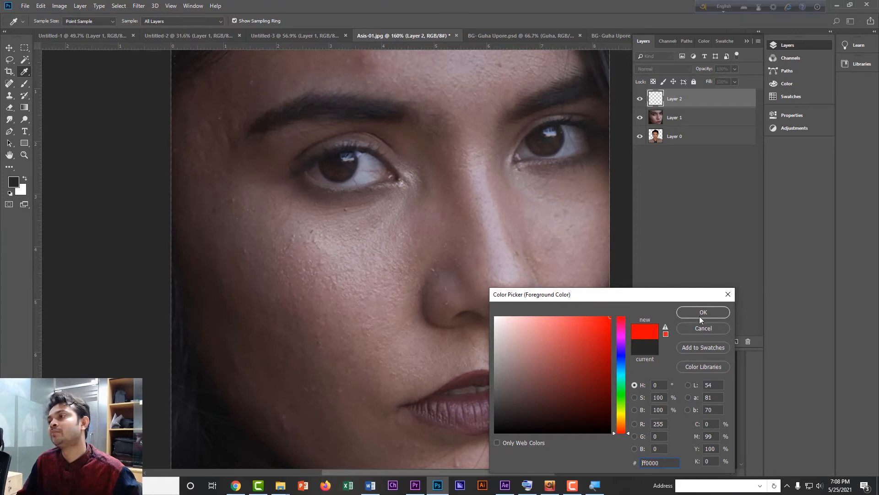
click(697, 312)
key(b)
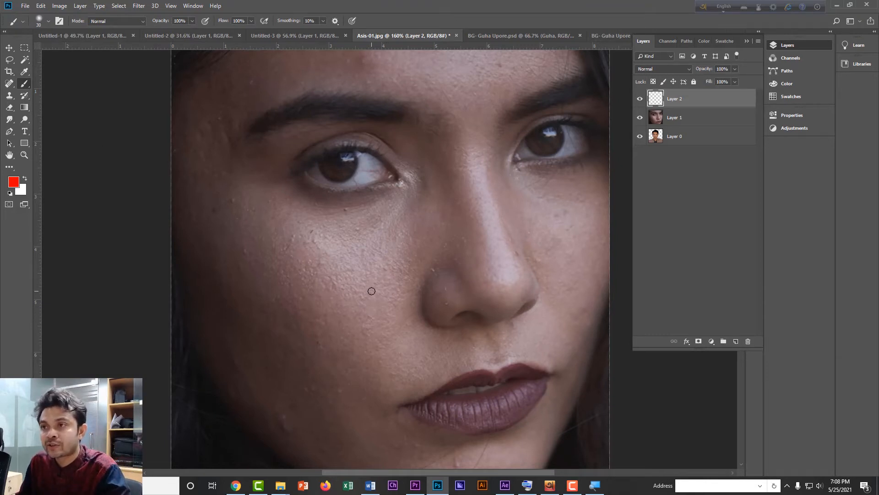
- Set the brush size to 50 px, try a soft red dot on the forehead between the eyebrows and undo it
key(bracketright)
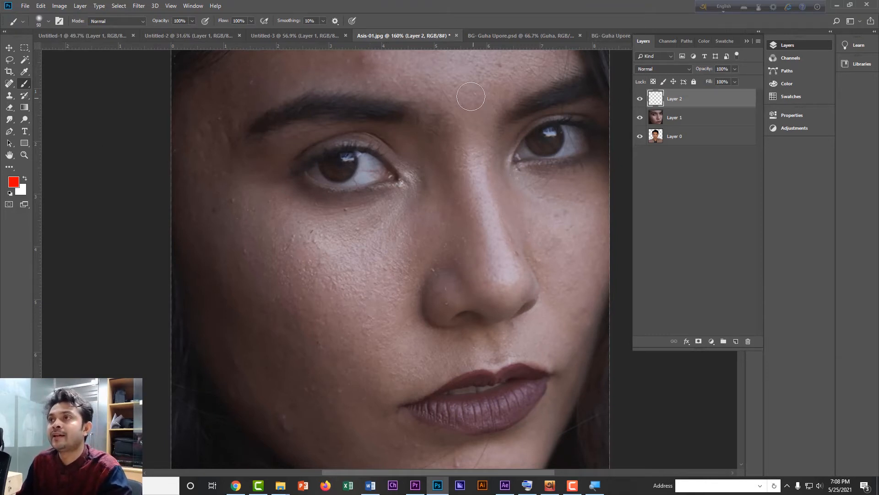
click(467, 81)
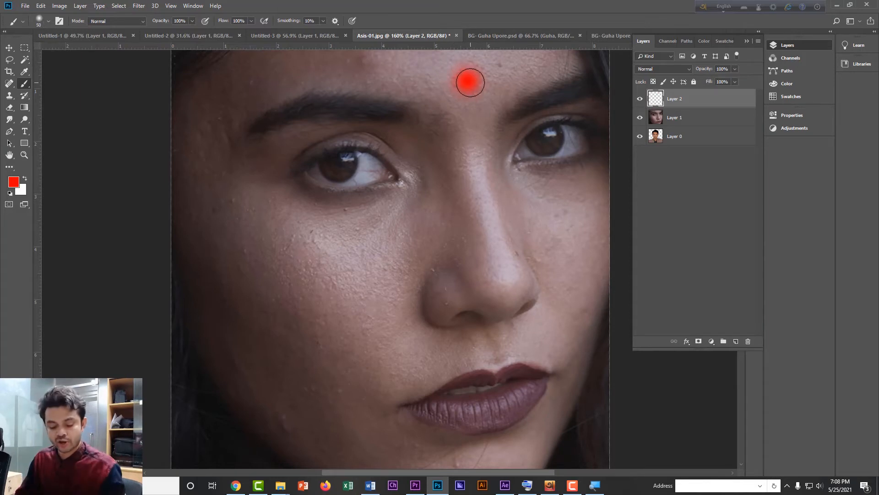
key(ctrl+z)
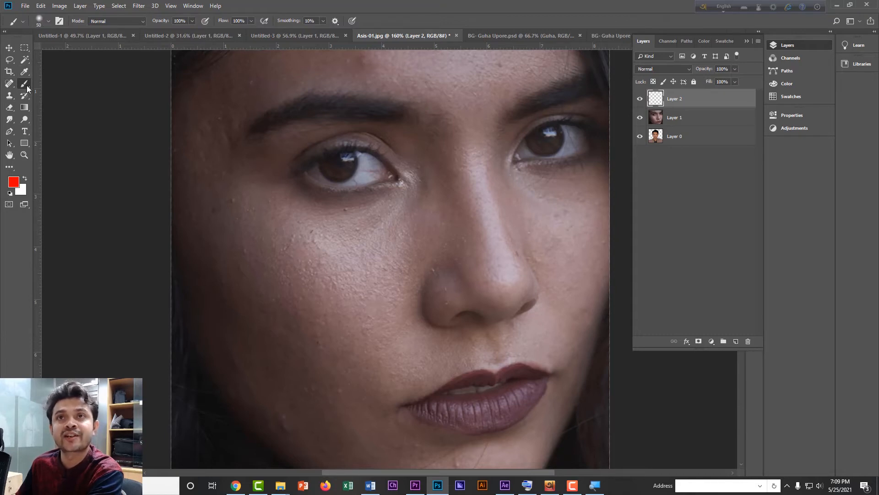
- Change the brush tip to Hard Round with 100% hardness at a size of 50 px
click(48, 21)
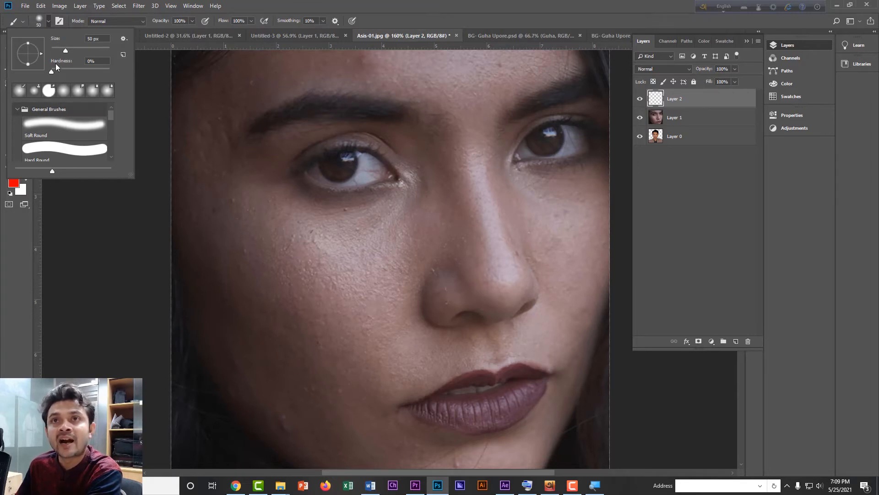
drag(49, 72, 54, 73)
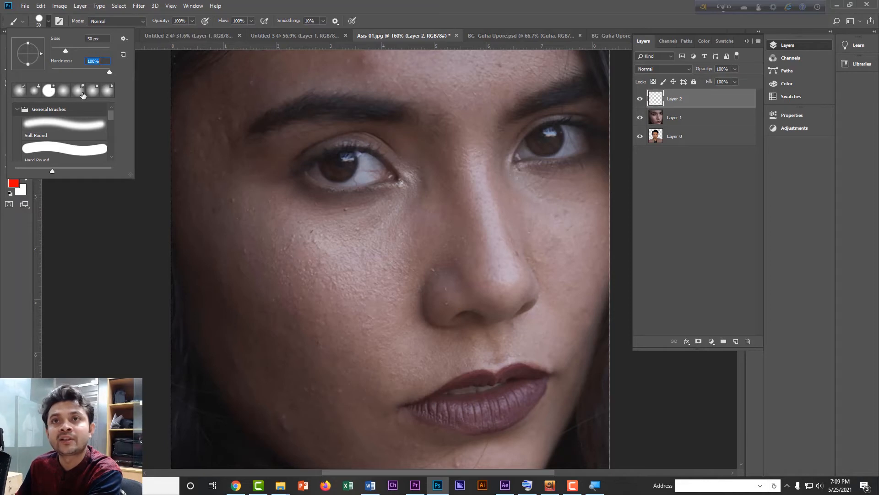
click(59, 152)
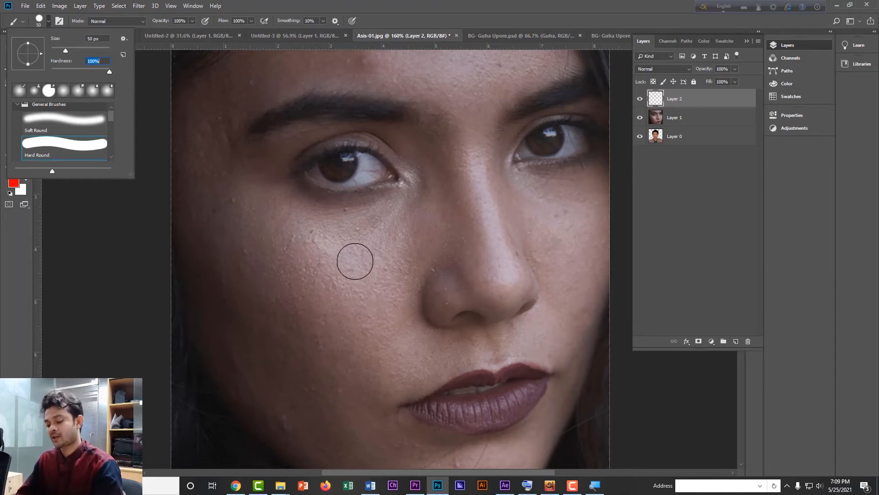
key(Escape)
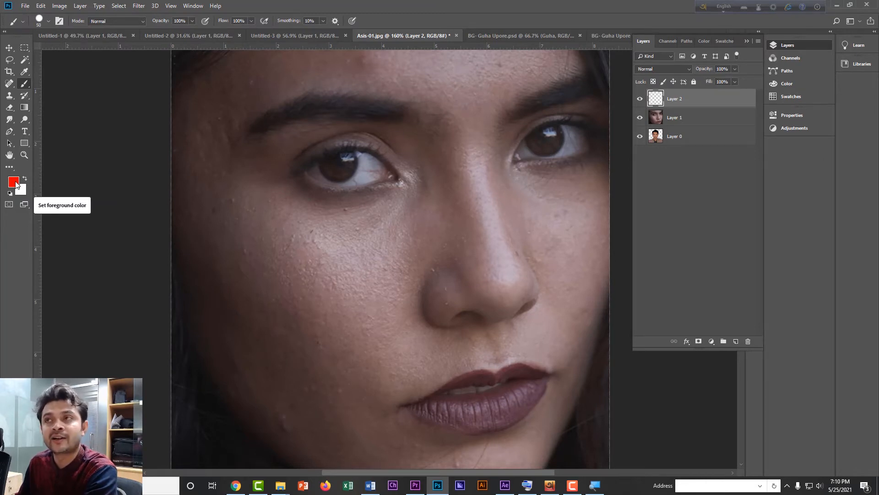
- Paint a hard-edged red dot on the woman's forehead between the eyebrows on Layer 2
click(462, 76)
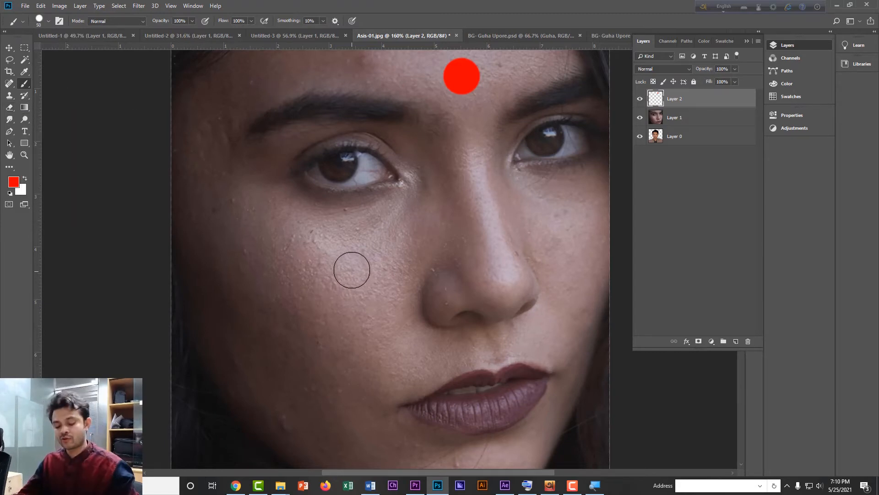
drag(428, 183, 400, 323)
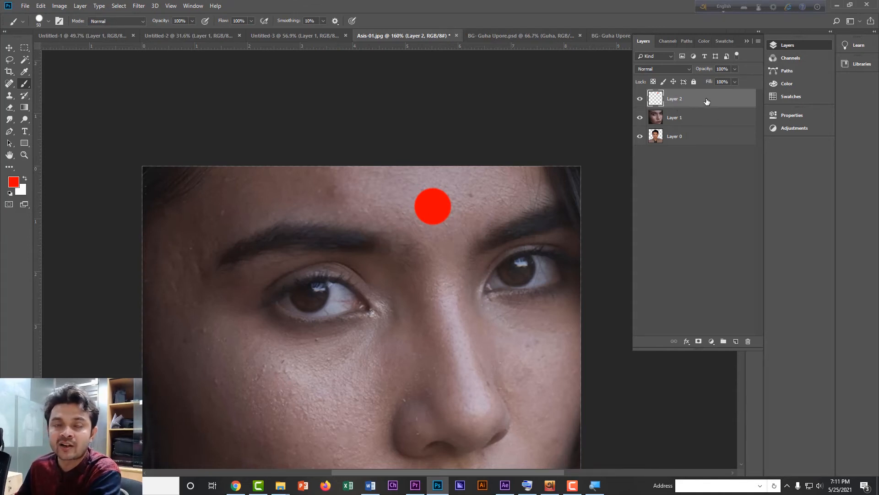
- Erase the red dot from the woman's forehead on Layer 2 with the Eraser tool at a size of 100 px
click(9, 109)
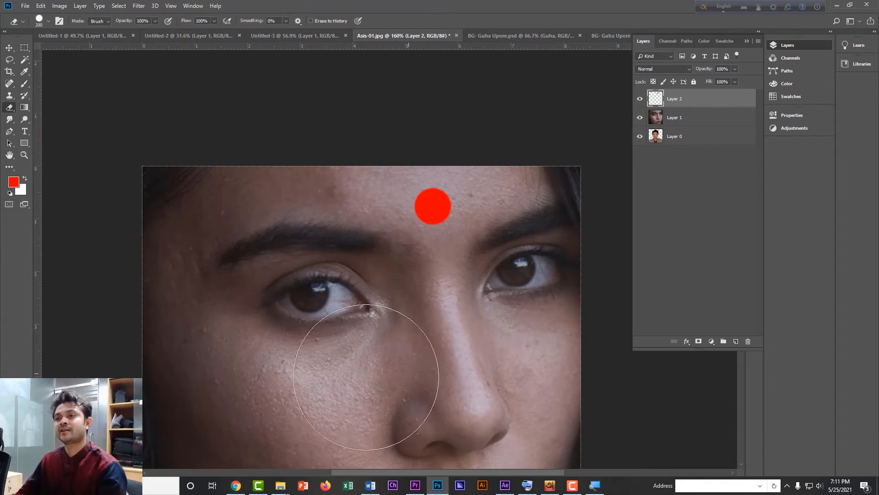
scroll(386, 282, down, 2)
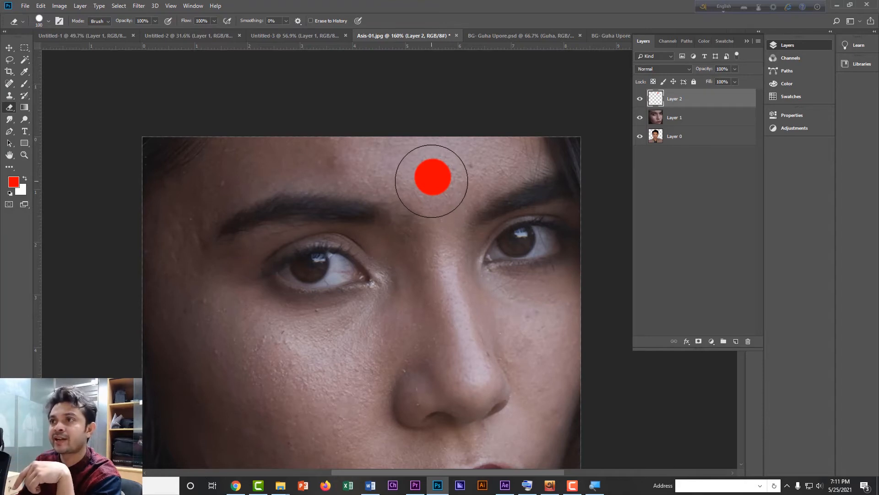
click(431, 180)
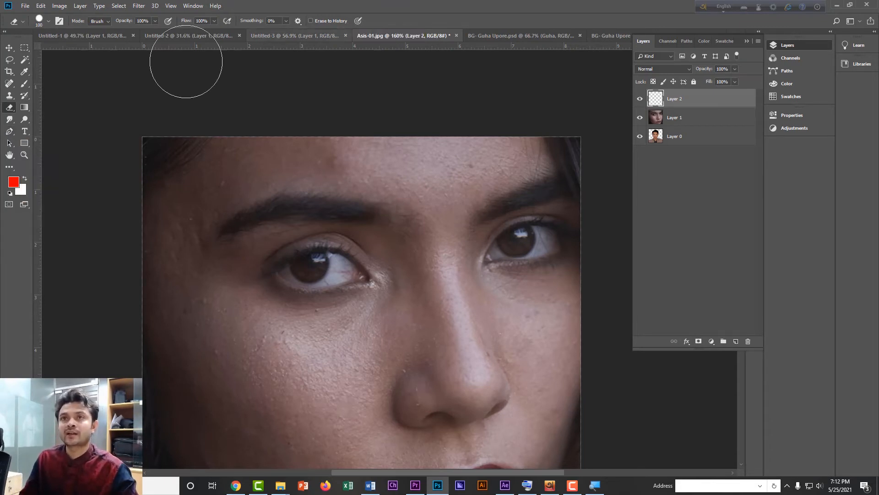
- In the Untitled-1 document, hide Layer 1 and set the Pen tool to Shape mode
click(100, 37)
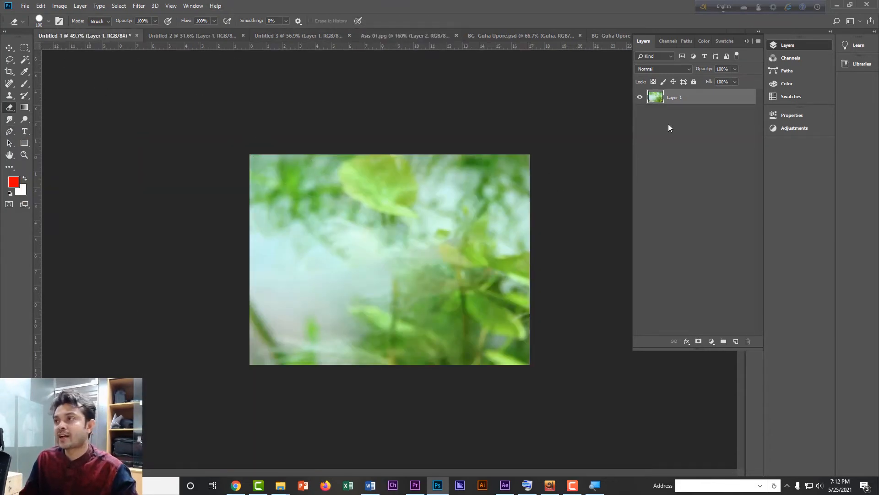
click(640, 98)
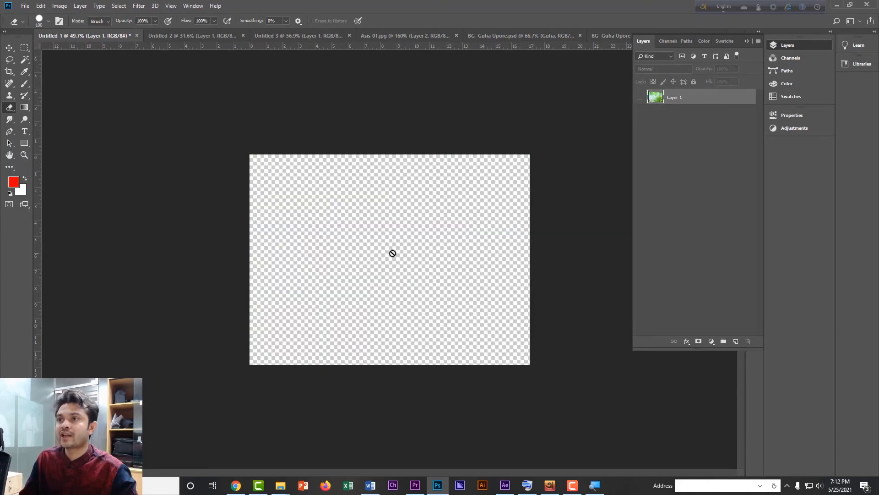
click(10, 132)
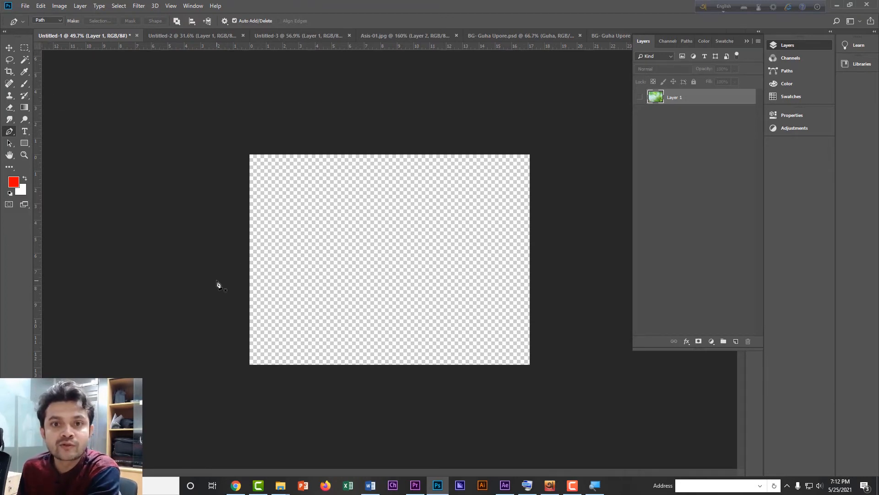
click(48, 21)
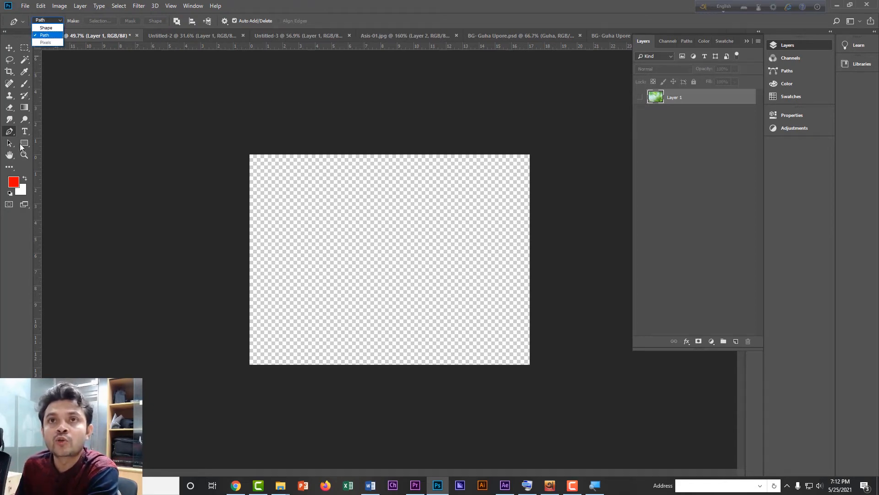
click(9, 130)
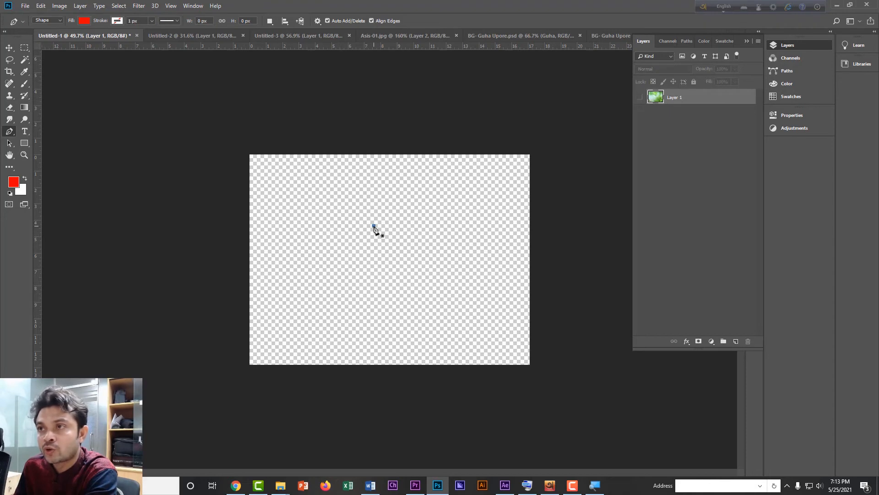
- Draw a closed red triangle near the middle of the canvas, about 357 px wide and 254 px high
click(336, 284)
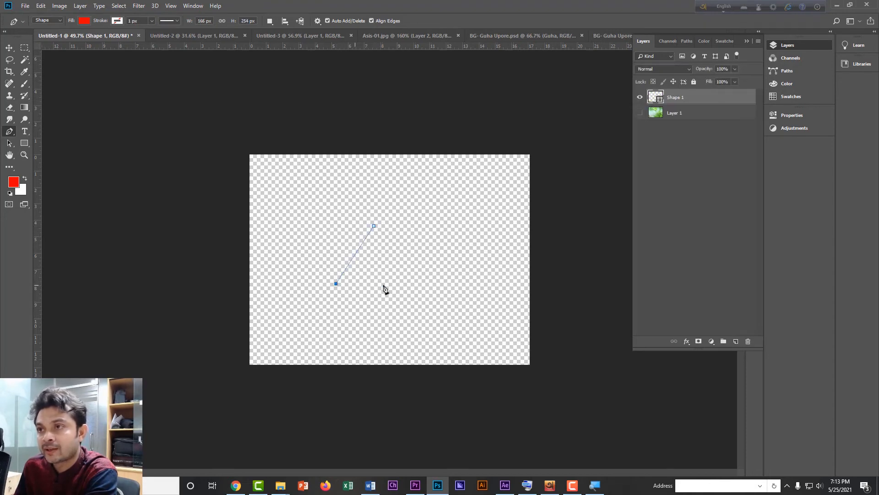
click(417, 283)
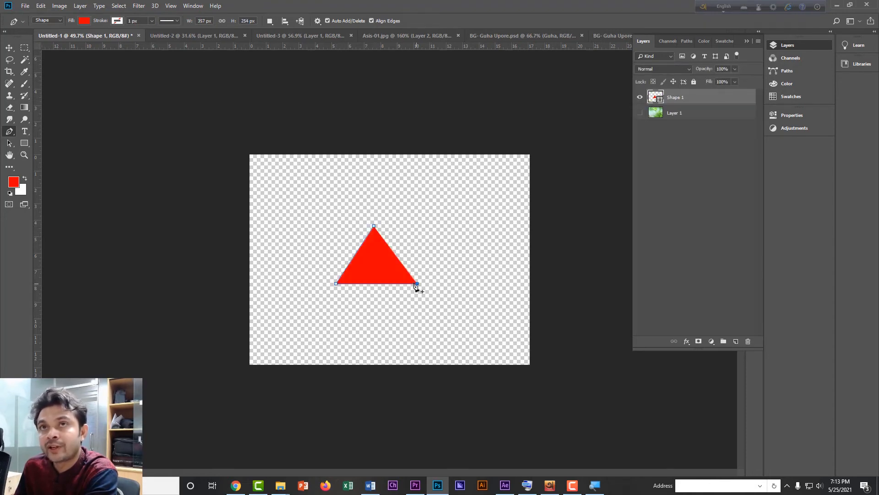
click(374, 227)
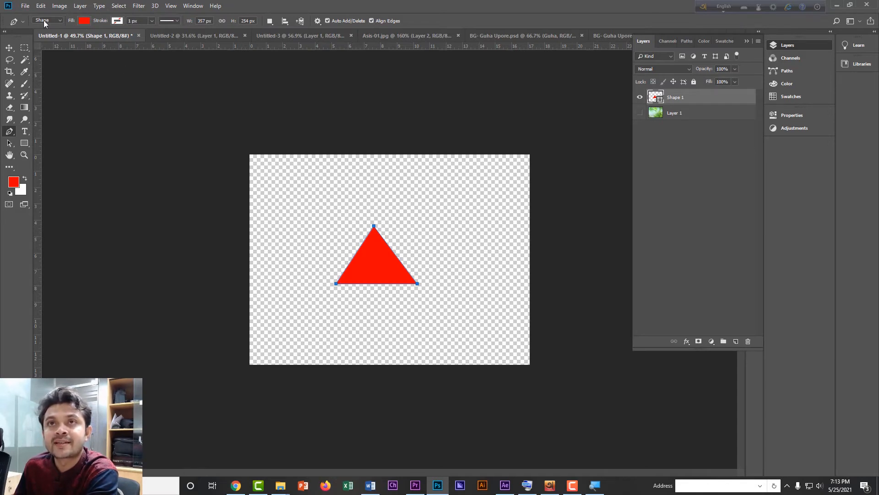
- Change the triangle's fill color to green and move the shape slightly up and to the left on the canvas
click(85, 21)
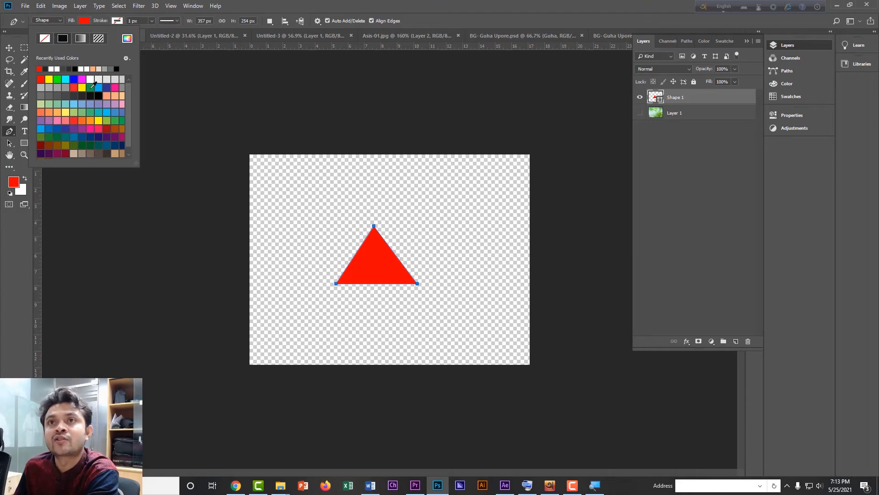
click(89, 88)
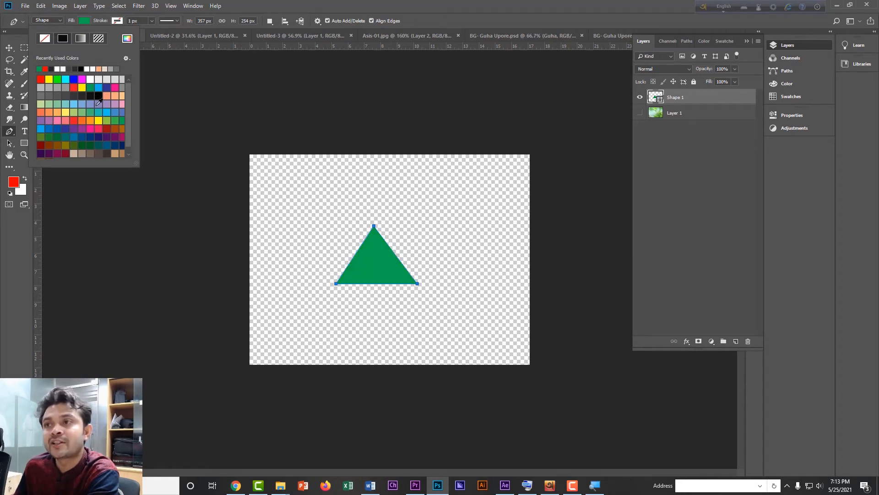
click(18, 54)
click(9, 47)
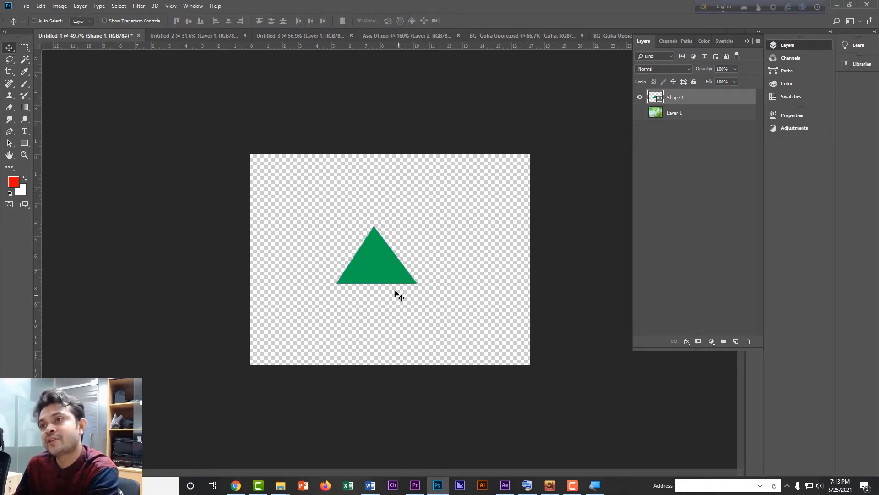
drag(394, 291, 378, 266)
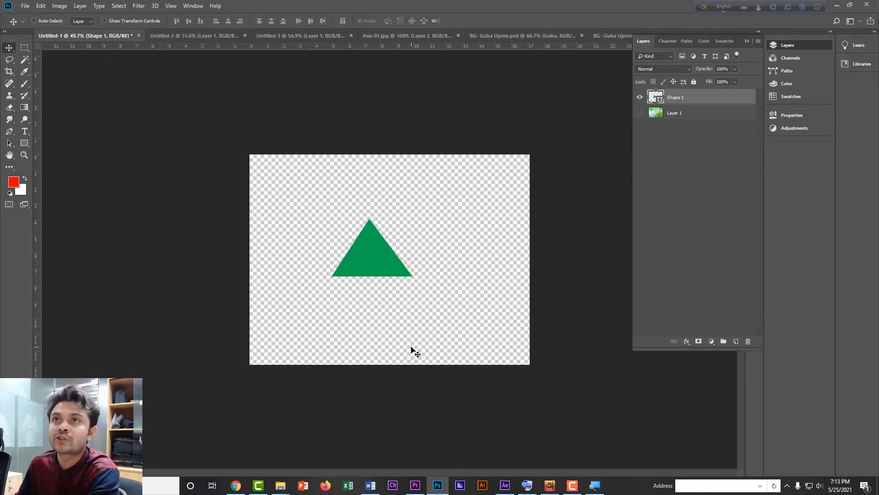
- Switch to the fish picture in the Untitled-2 document and activate the Pen tool close to the fish's head
click(308, 39)
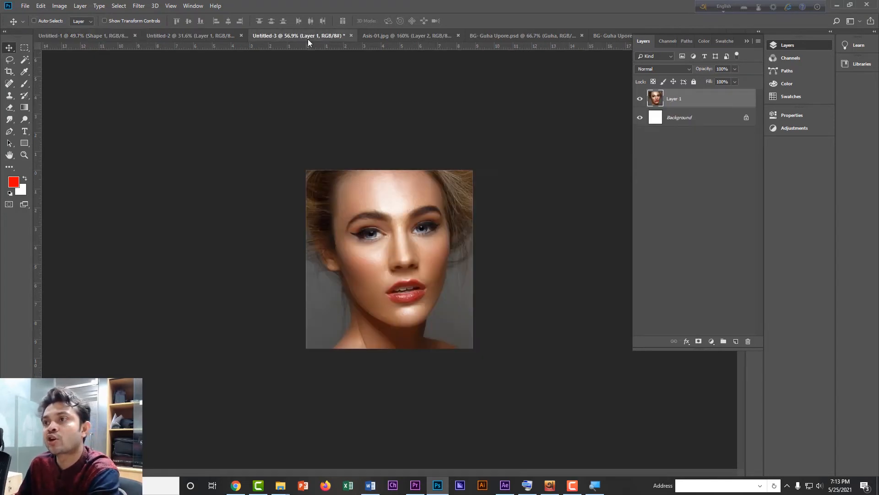
click(384, 37)
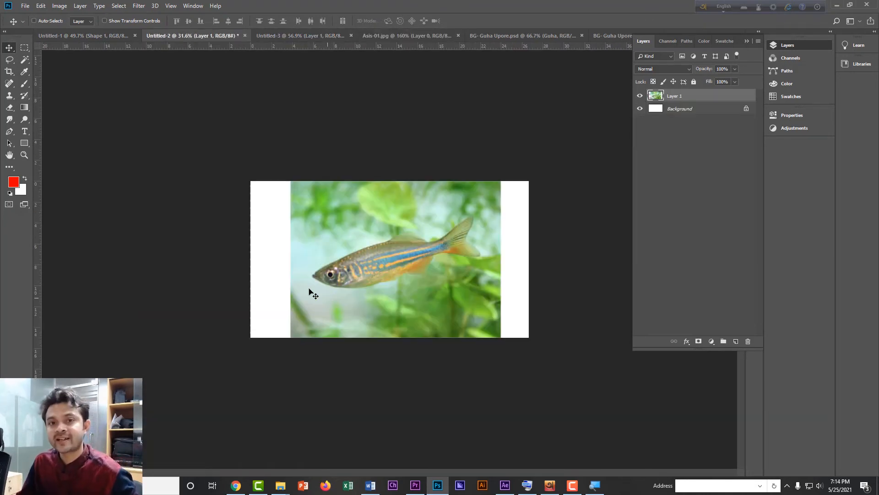
scroll(374, 270, up, 5)
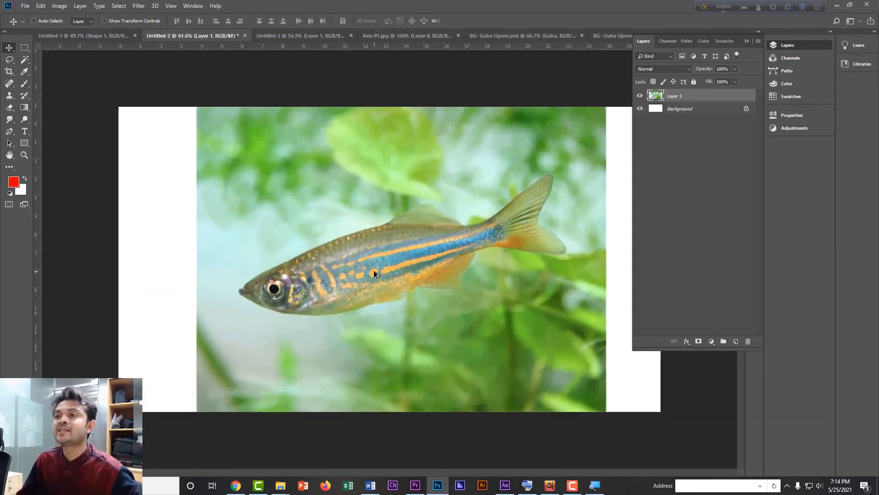
scroll(374, 270, up, 2)
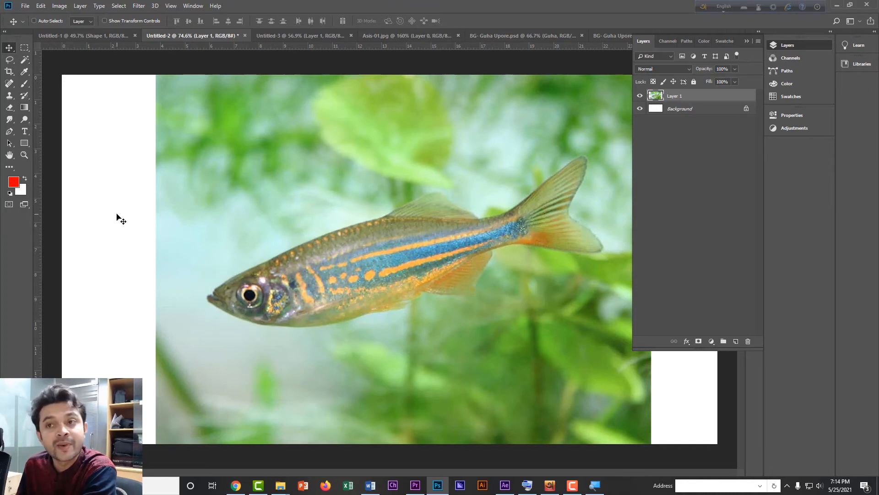
click(9, 131)
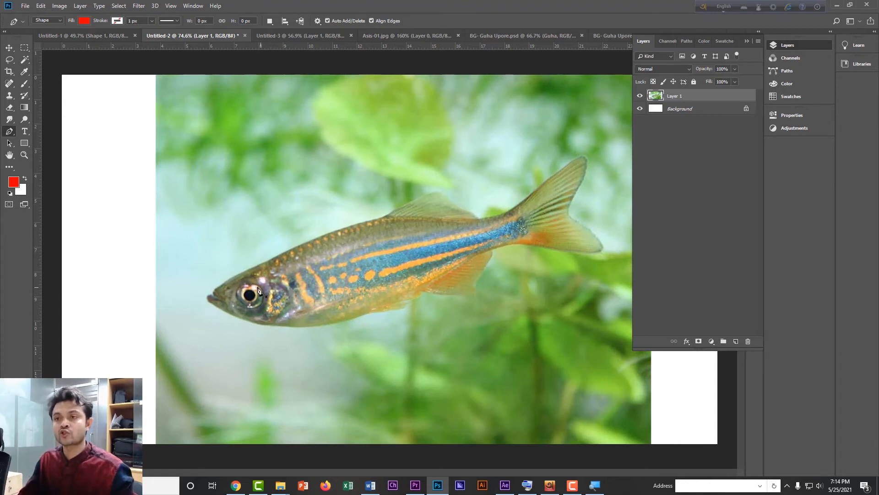
scroll(240, 288, up, 3)
click(181, 312)
scroll(195, 307, up, 2)
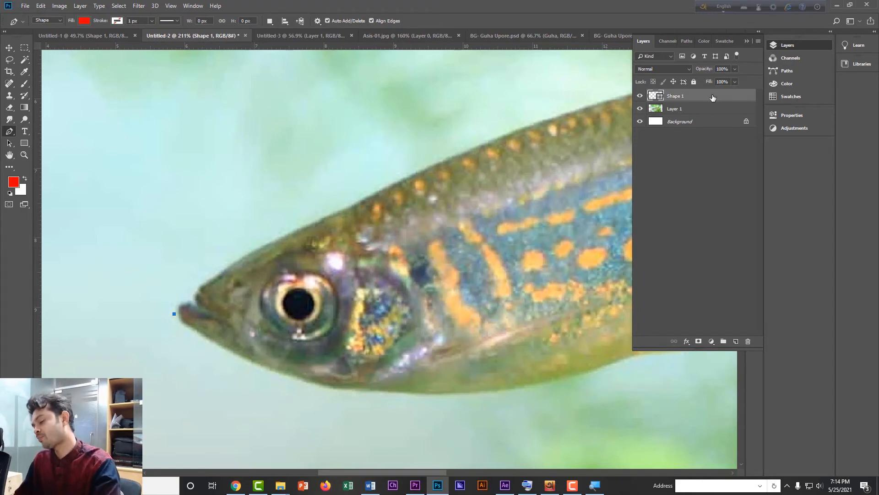
key(Delete)
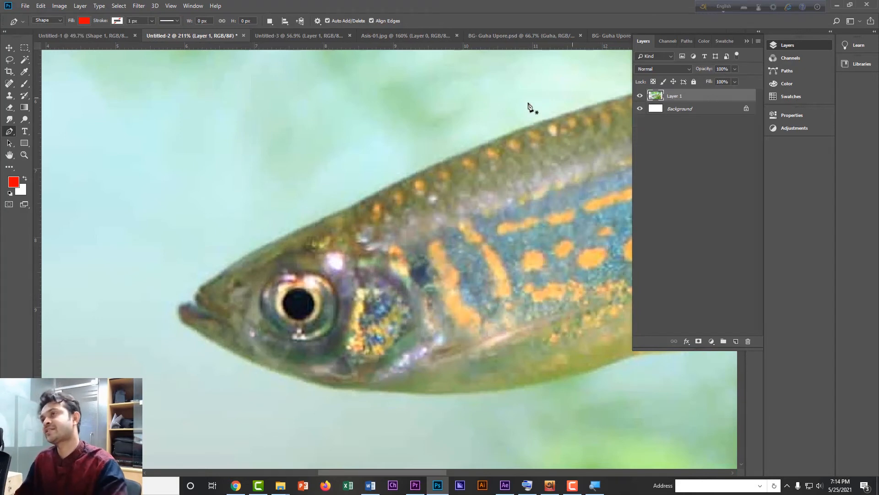
- Set the Pen tool to Path mode and trace the fish from the mouth along its back to the dorsal fin
click(45, 21)
click(46, 31)
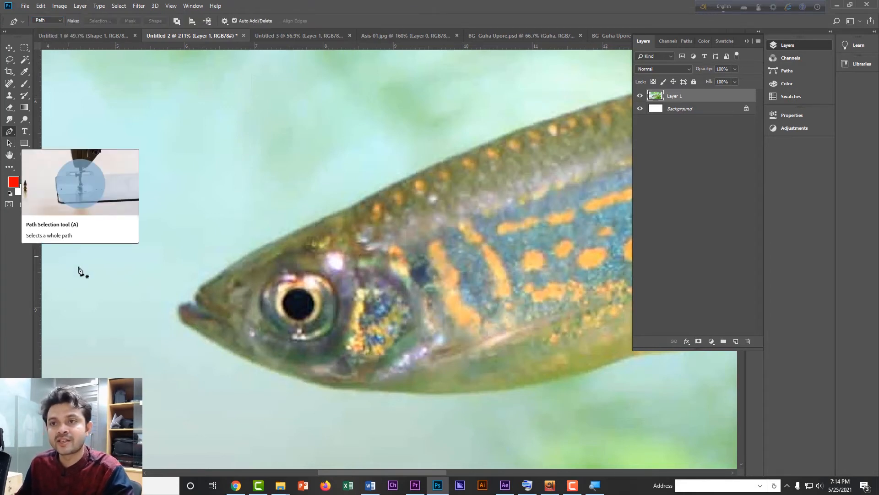
click(193, 299)
drag(205, 287, 209, 280)
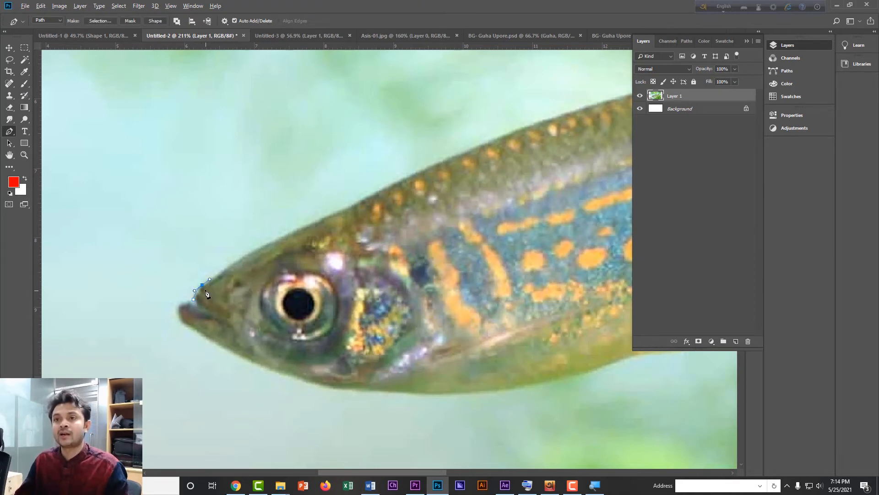
alt+click(202, 285)
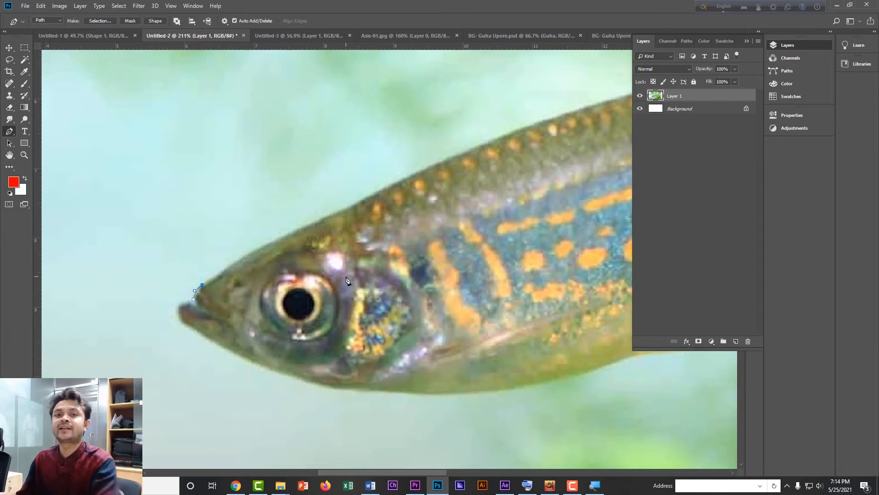
click(349, 206)
drag(349, 208, 119, 351)
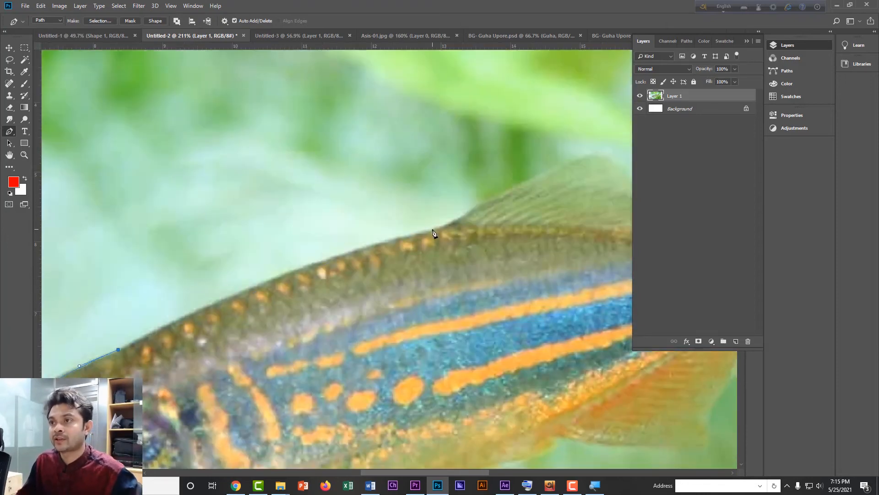
drag(432, 229, 557, 206)
drag(592, 160, 363, 210)
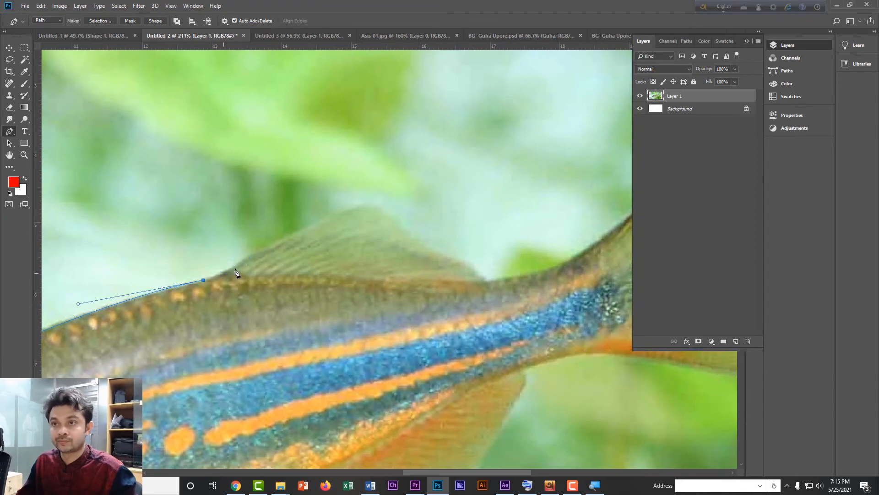
- Continue the path around the dorsal fin with curved anchor points down to the fin's rear end
drag(250, 259, 279, 244)
alt+click(249, 260)
drag(354, 208, 387, 196)
alt+click(353, 208)
mouse_move(413, 237)
mouse_down()
mouse_move(451, 278)
mouse_move(497, 296)
mouse_up()
alt+click(413, 237)
alt+click(484, 279)
- Extend the path along the back to the tail and around both lobes of the tail fin
drag(544, 276, 353, 335)
drag(380, 318, 411, 299)
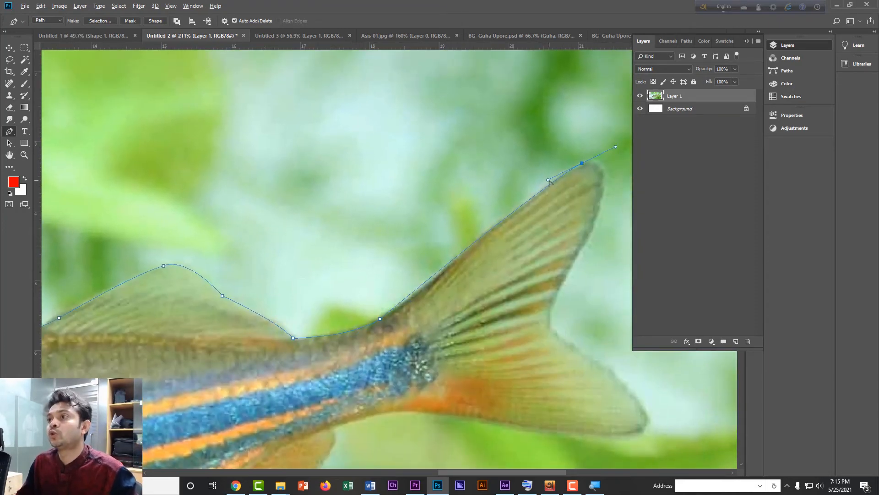
drag(593, 169, 632, 162)
alt+click(594, 169)
mouse_move(550, 299)
mouse_down()
mouse_move(493, 384)
mouse_move(416, 254)
mouse_up()
alt+click(550, 299)
drag(443, 302, 504, 322)
alt+click(443, 302)
drag(500, 373, 491, 380)
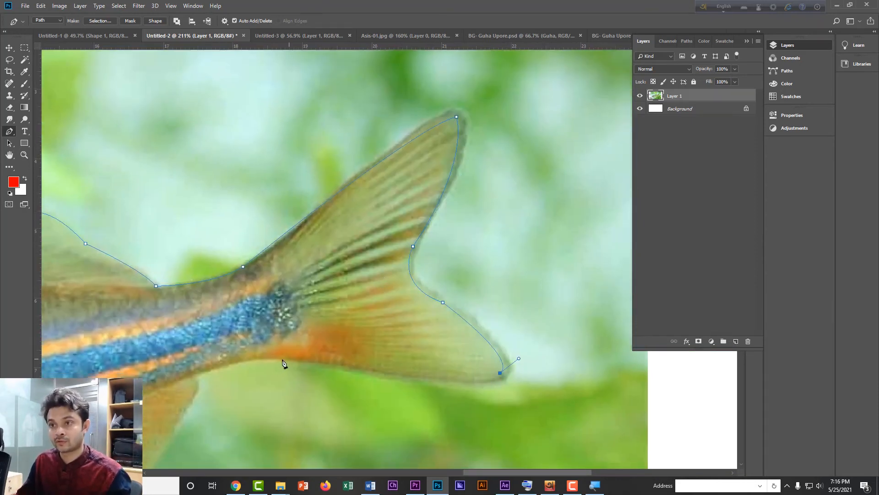
- Continue the path along the tail's lower edge and around the anal fin on the fish's underside
drag(281, 357, 104, 321)
drag(253, 355, 404, 237)
drag(340, 257, 300, 279)
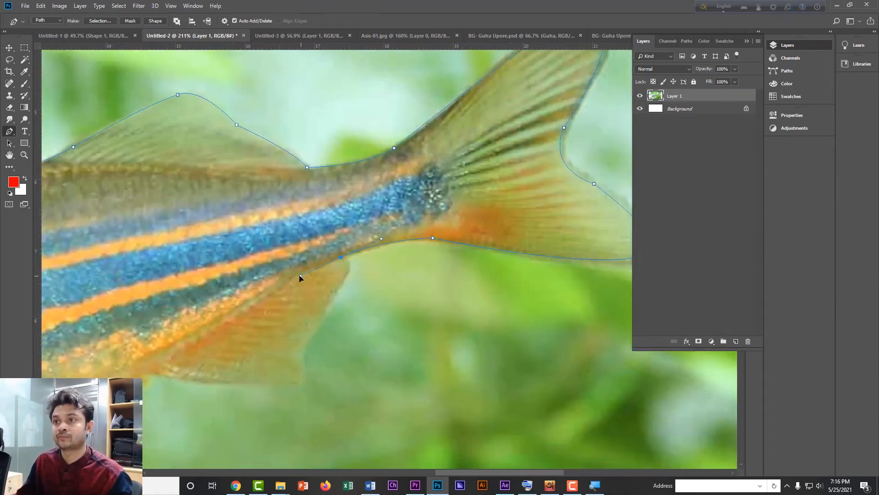
alt+click(341, 257)
mouse_move(321, 310)
mouse_down()
mouse_move(282, 343)
mouse_move(320, 395)
mouse_move(251, 370)
mouse_up()
alt+click(321, 310)
alt+click(303, 369)
alt+click(279, 379)
drag(172, 367, 340, 295)
alt+click(387, 307)
- Trace the small belly fin, the belly and the lower jaw, and close the path at the fish's mouth
drag(333, 335, 252, 343)
alt+click(333, 335)
drag(302, 361, 340, 334)
alt+click(302, 360)
alt+click(380, 329)
drag(136, 365, 191, 339)
alt+click(304, 355)
drag(106, 293, 133, 212)
alt+click(247, 287)
drag(239, 270, 264, 282)
click(251, 264)
- Convert the fish path into a new anti-aliased selection with a feather radius of 0 pixels and activate the Move tool
key(ctrl+0)
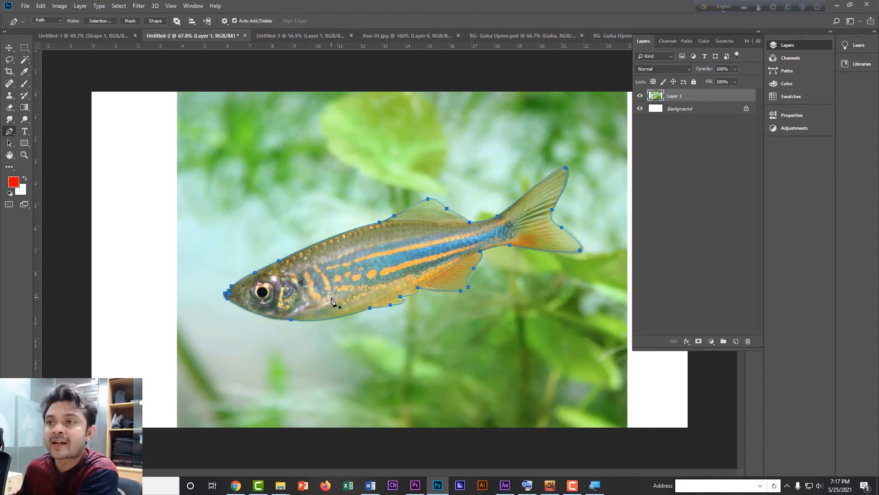
right_click(322, 275)
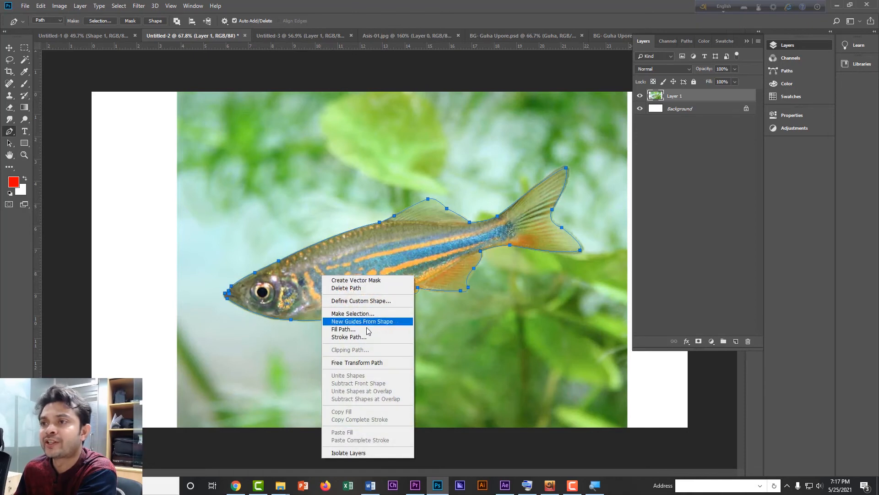
click(361, 314)
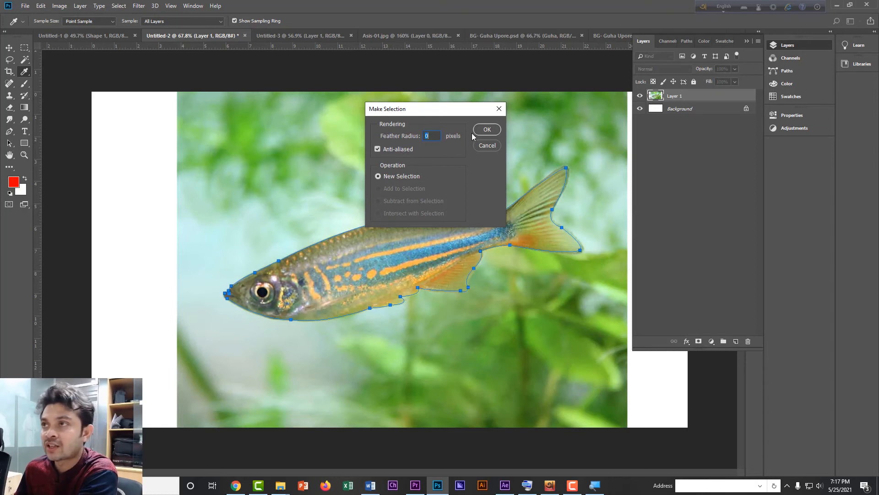
click(487, 129)
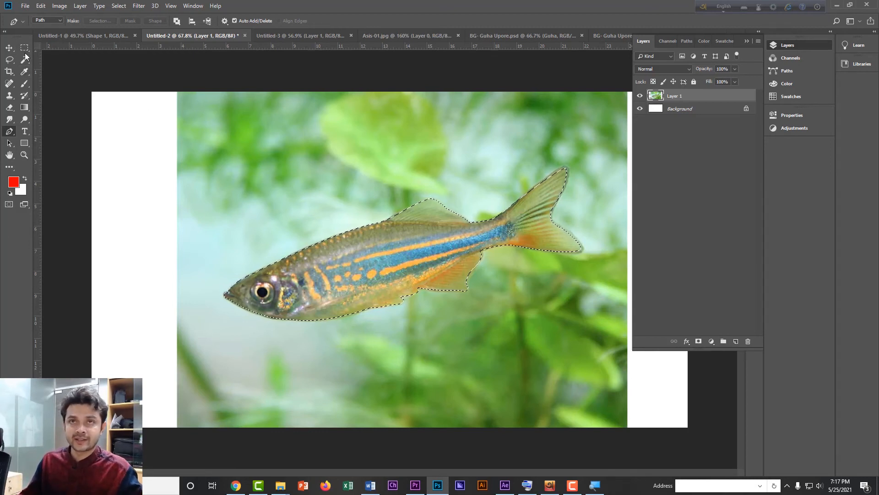
click(10, 48)
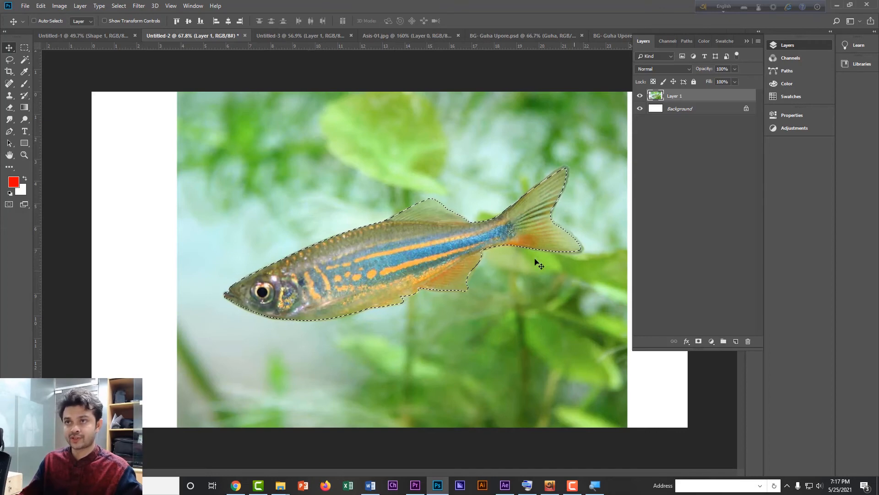
- Move the selected fish cutout into the Asis-01.jpg document, placing it over the man's portrait
drag(394, 271, 179, 108)
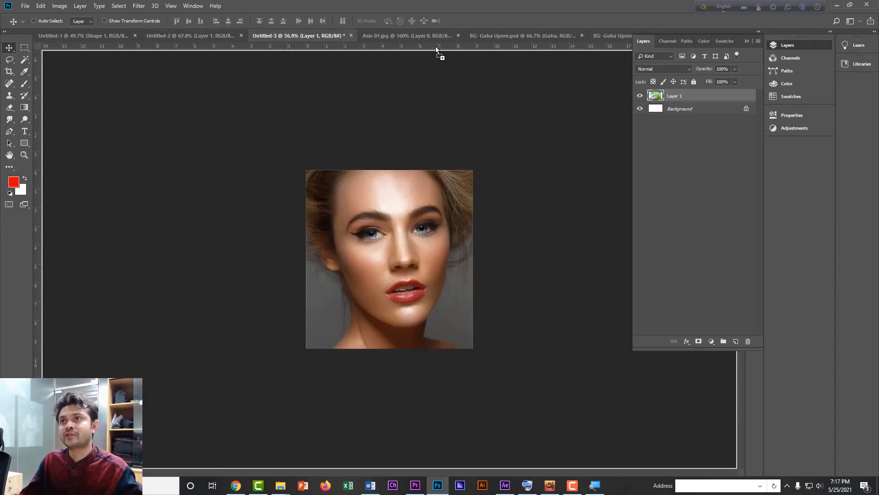
drag(436, 46, 367, 290)
scroll(354, 297, down, 5)
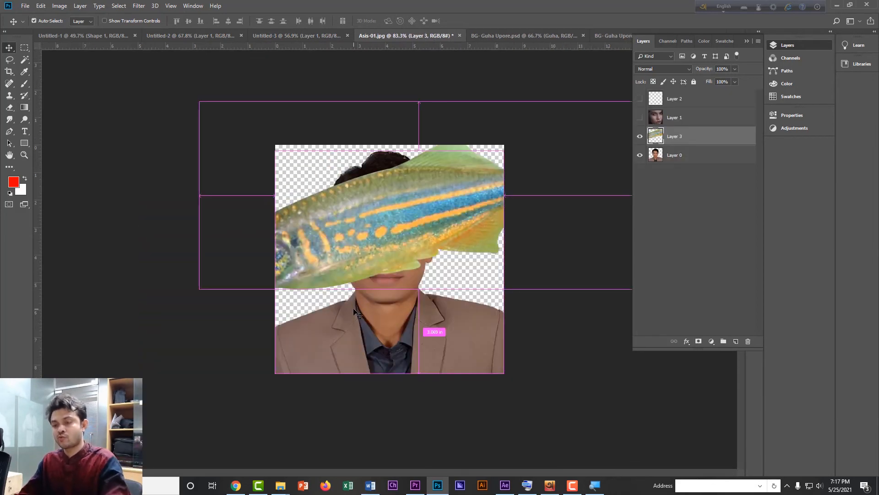
- Scale the fish layer down to about 43.5% and position it across the man's face
key(ctrl+t)
drag(200, 102, 447, 205)
drag(492, 275, 345, 265)
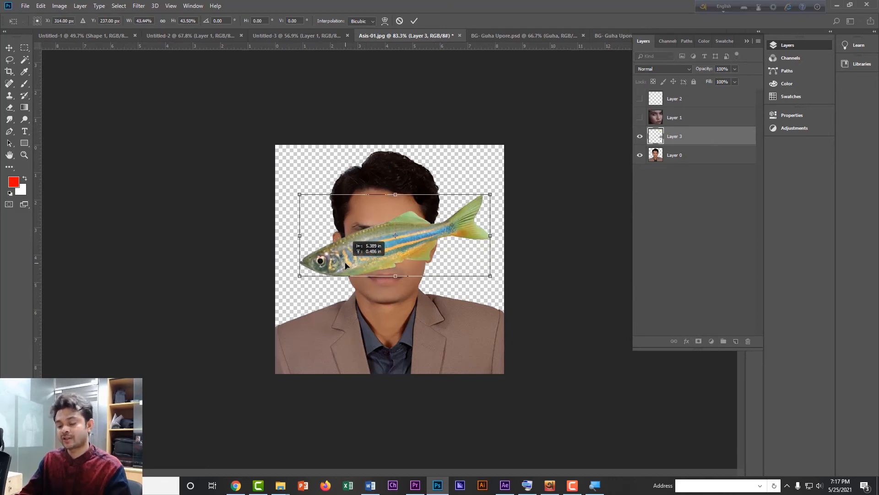
key(Return)
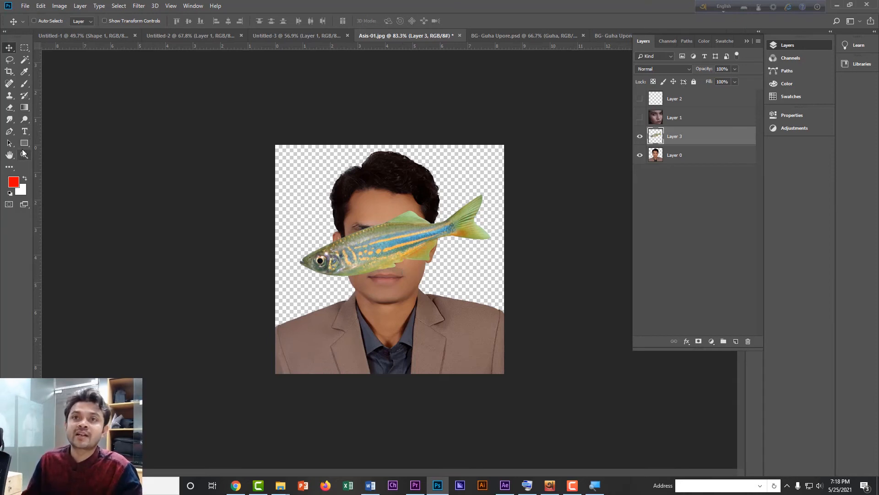
- Activate the Horizontal Type tool and hide the fish layer and the portrait layer to empty the canvas
scroll(16, 134, up, 3)
scroll(21, 134, down, 2)
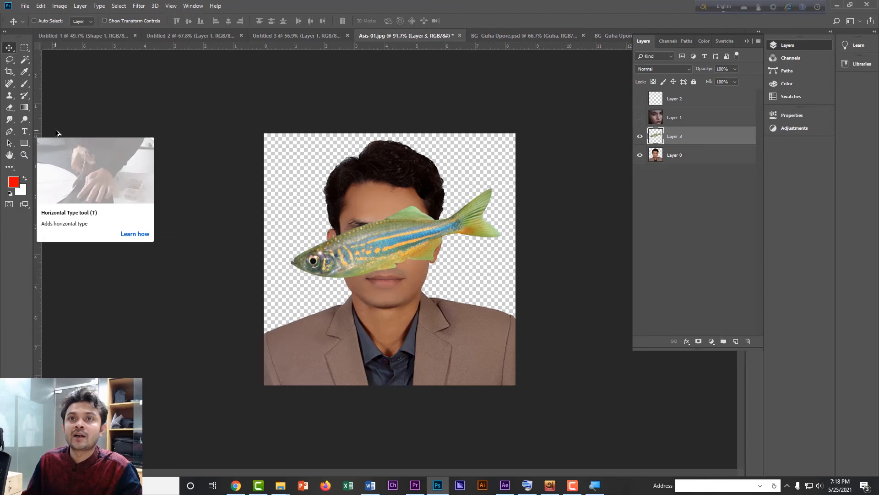
click(26, 132)
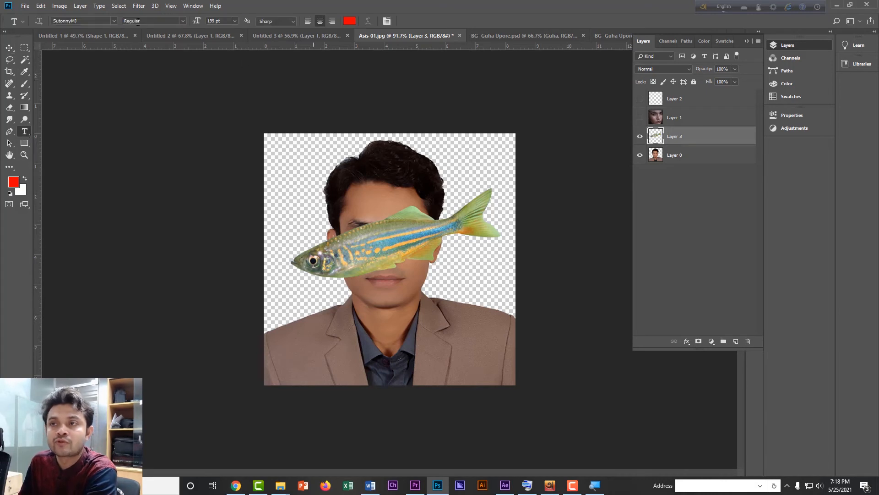
scroll(383, 257, up, 6)
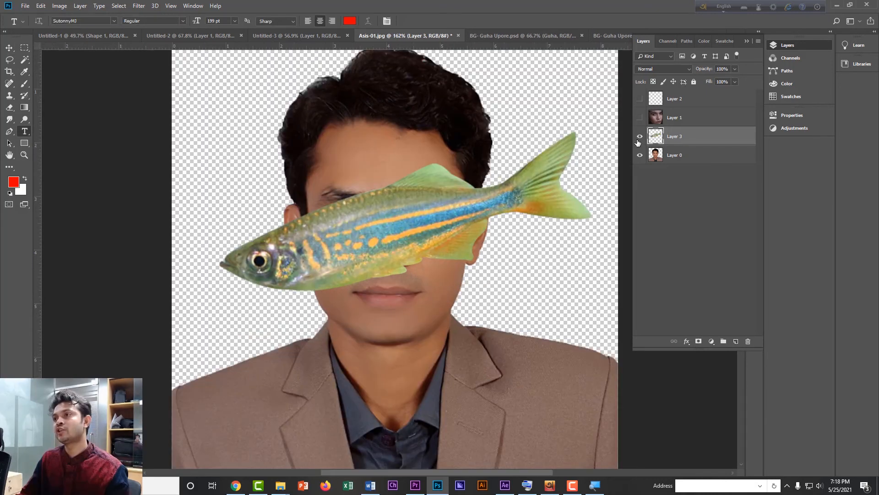
click(639, 137)
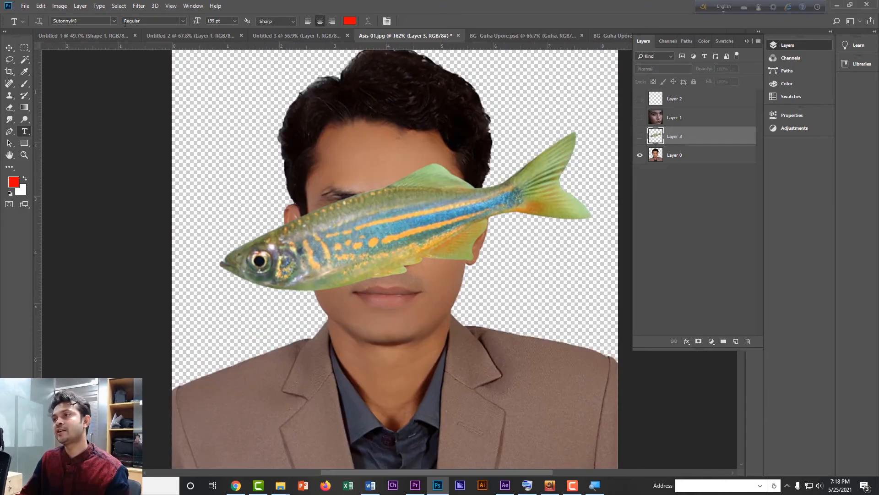
click(639, 155)
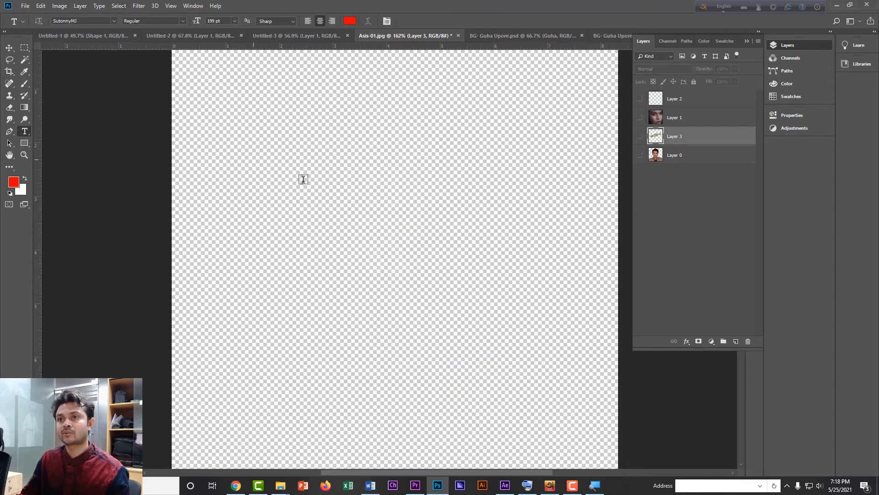
scroll(321, 210, down, 4)
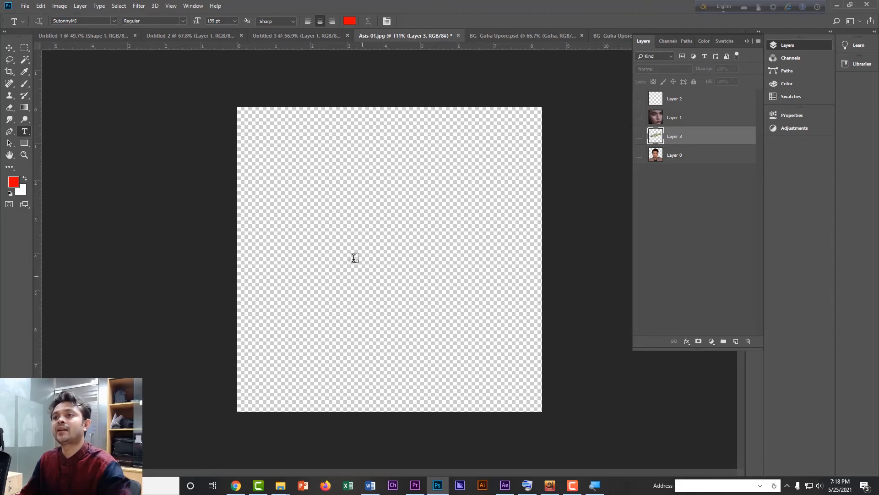
- Set the font to Arial and add the horizontal text "Bangla Motion" on the canvas
click(291, 272)
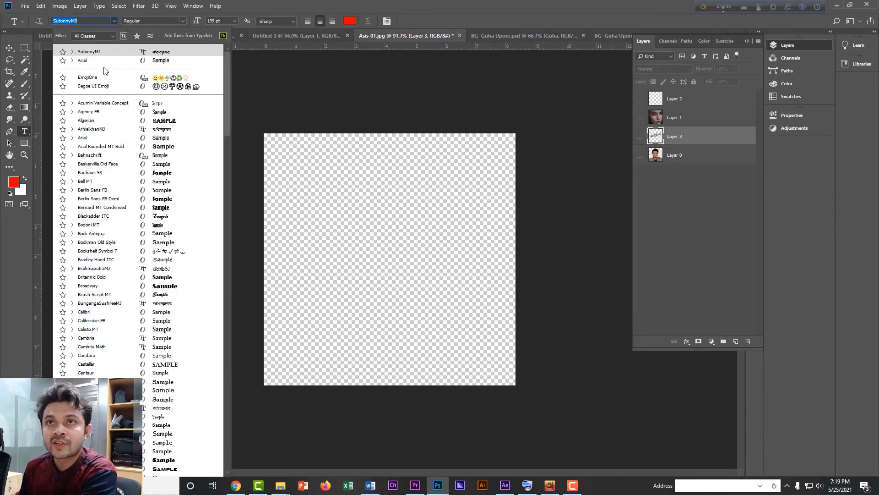
click(87, 63)
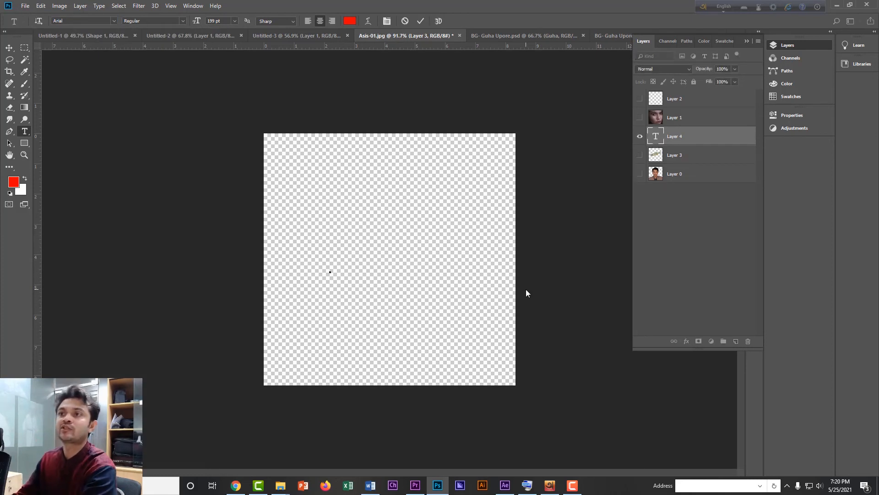
text(B)
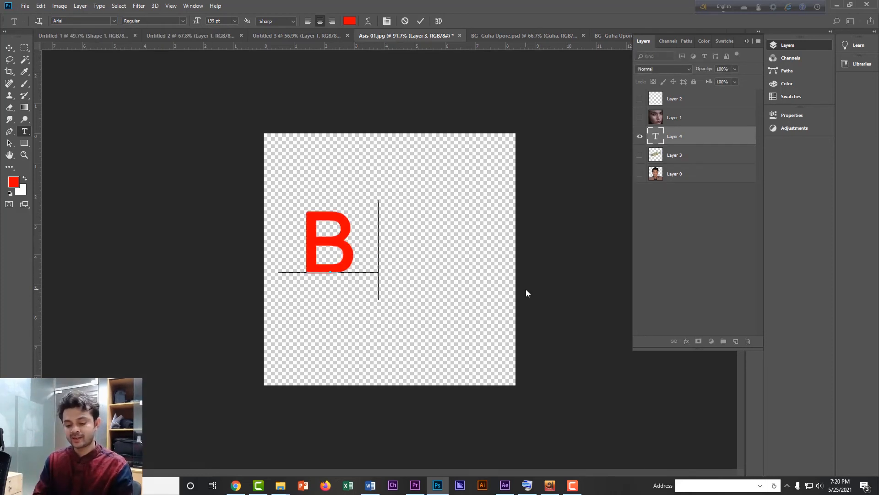
text(angla)
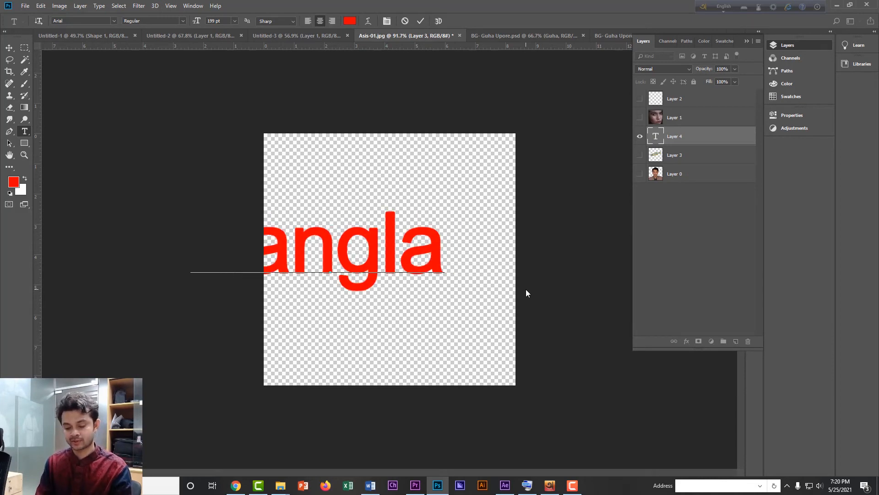
text( Motion)
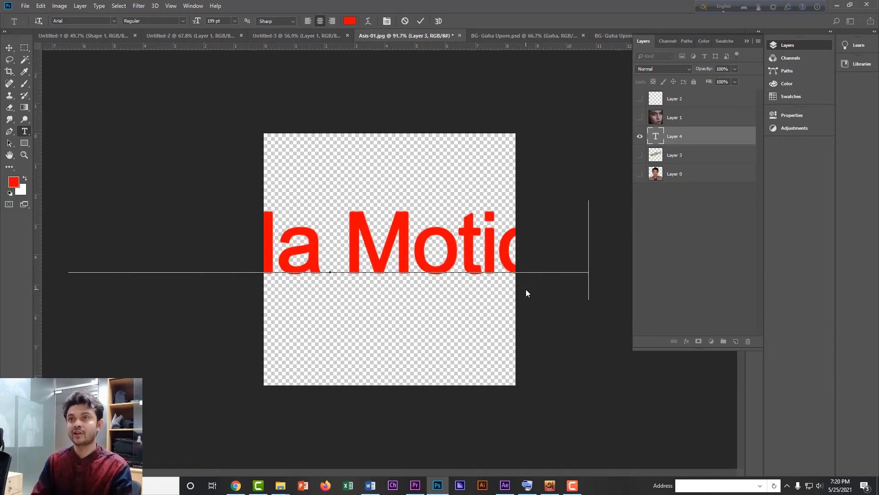
- Commit the text, reduce its font size to 69 pt and place it slightly below the canvas centre
click(9, 47)
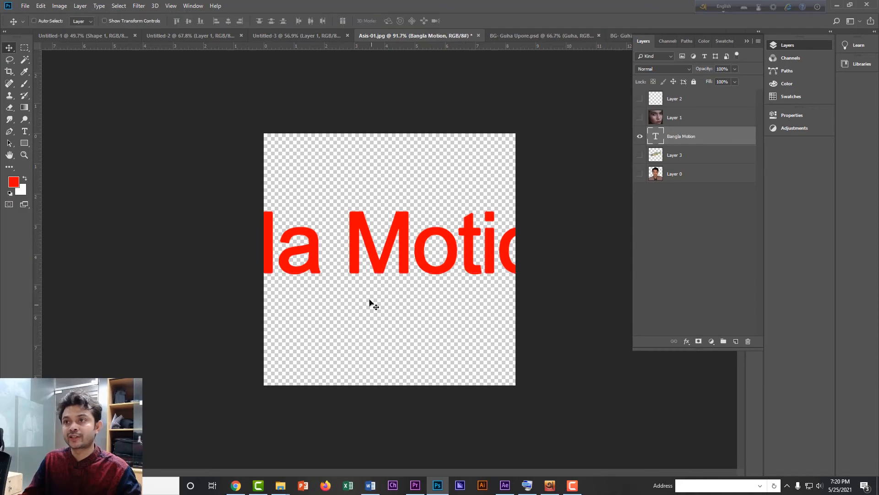
drag(370, 303, 433, 233)
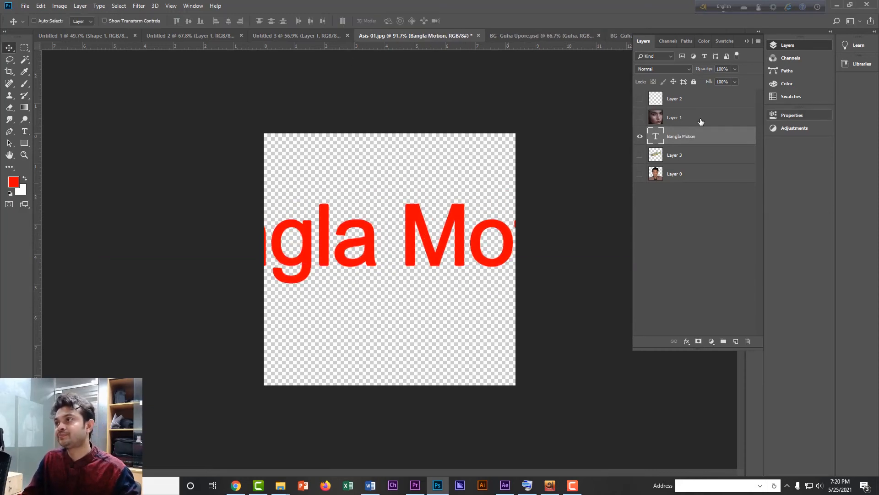
click(788, 115)
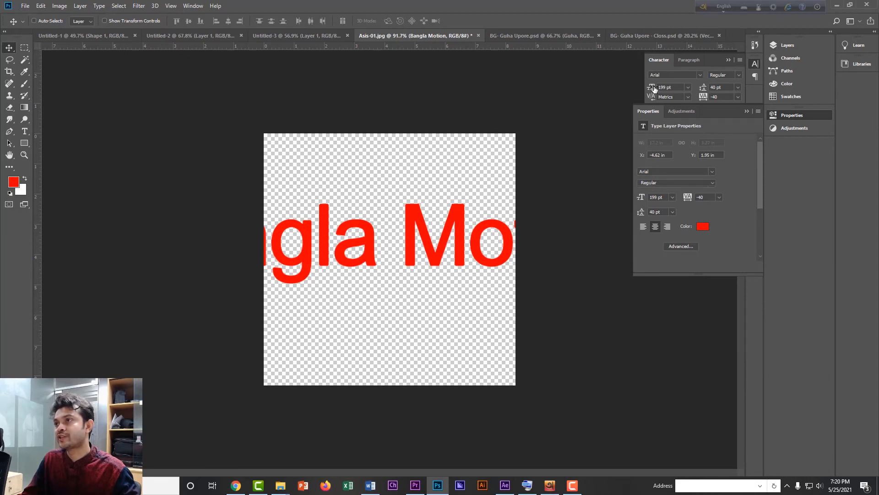
drag(653, 89, 622, 92)
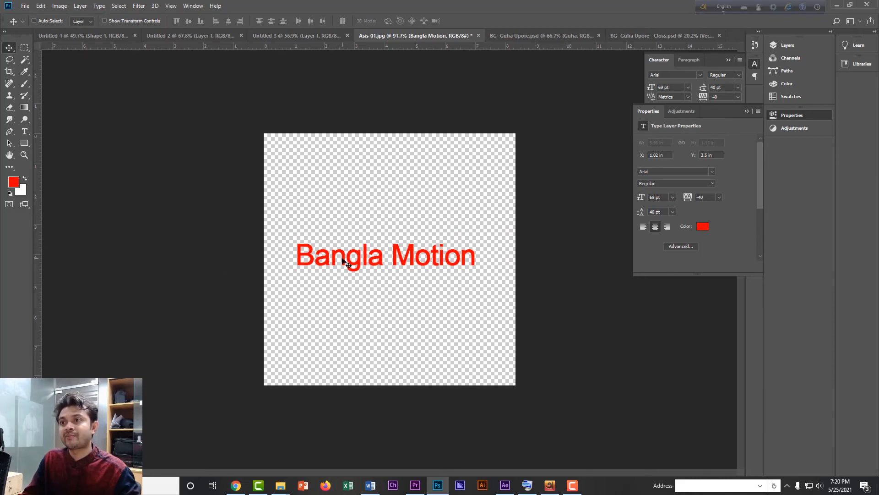
drag(348, 265, 339, 274)
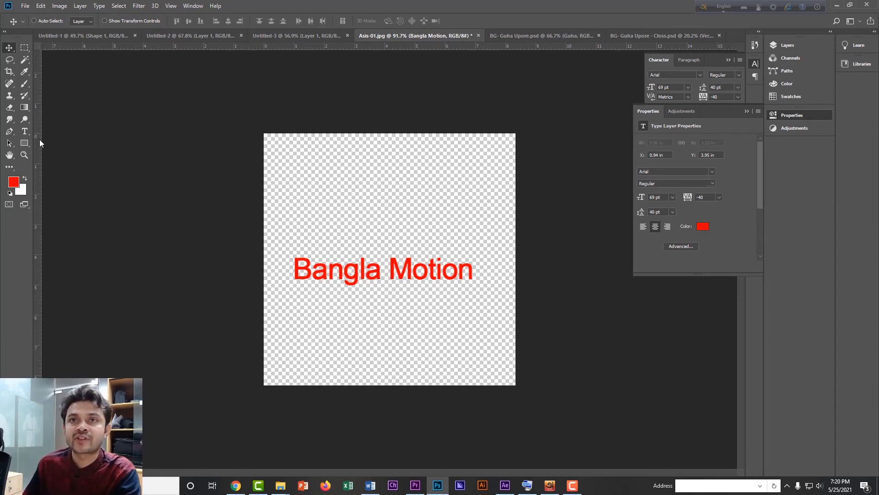
- Hide the Bangla Motion text layer and draw a red rectangle about 162 × 161 px just left of the canvas centre
click(25, 130)
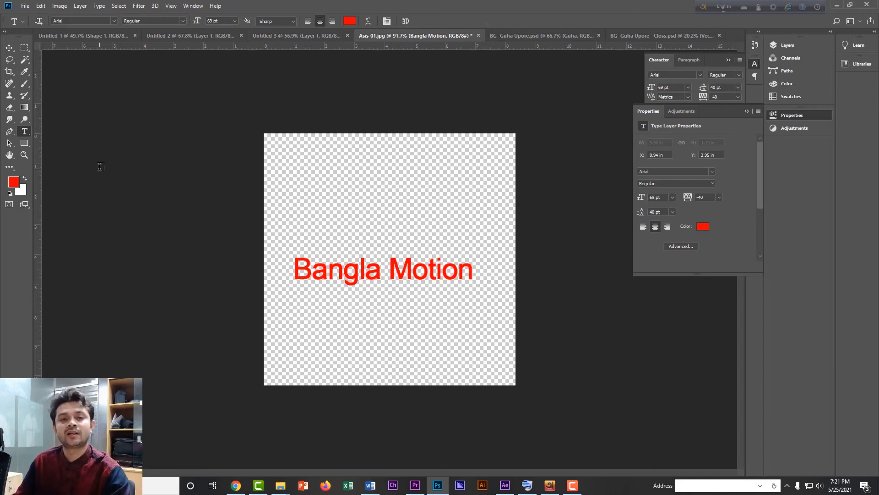
click(26, 145)
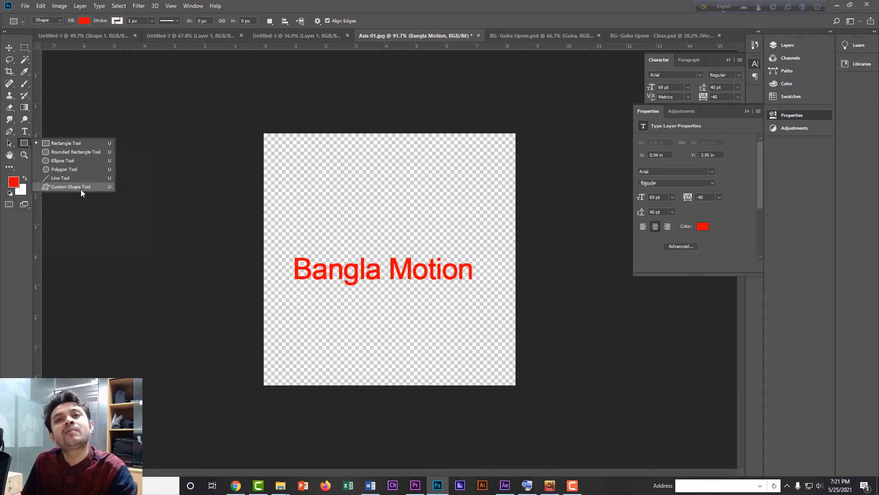
click(65, 145)
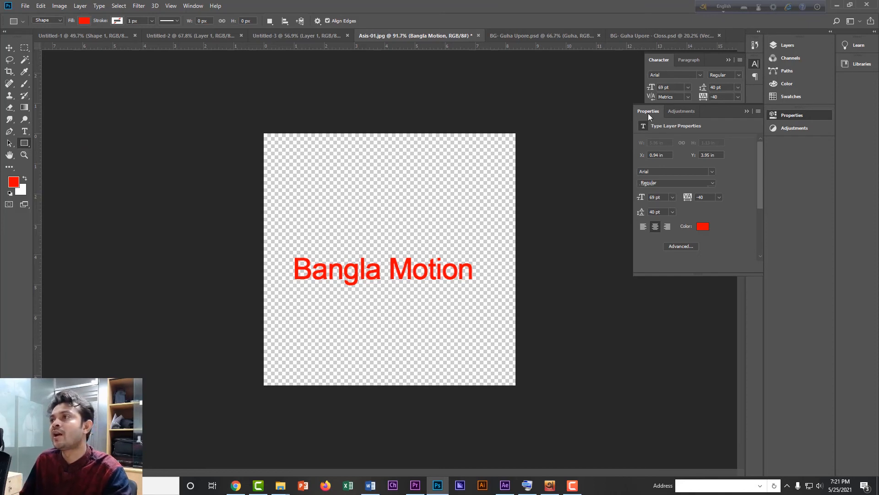
click(786, 47)
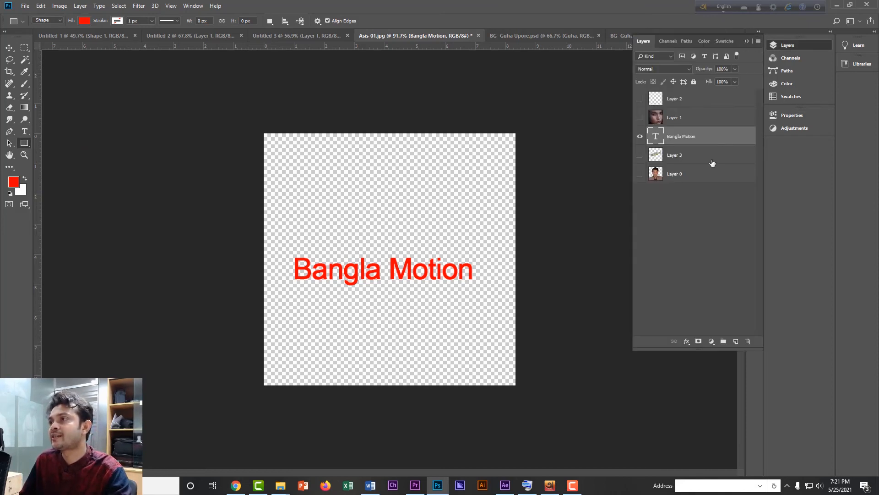
click(640, 136)
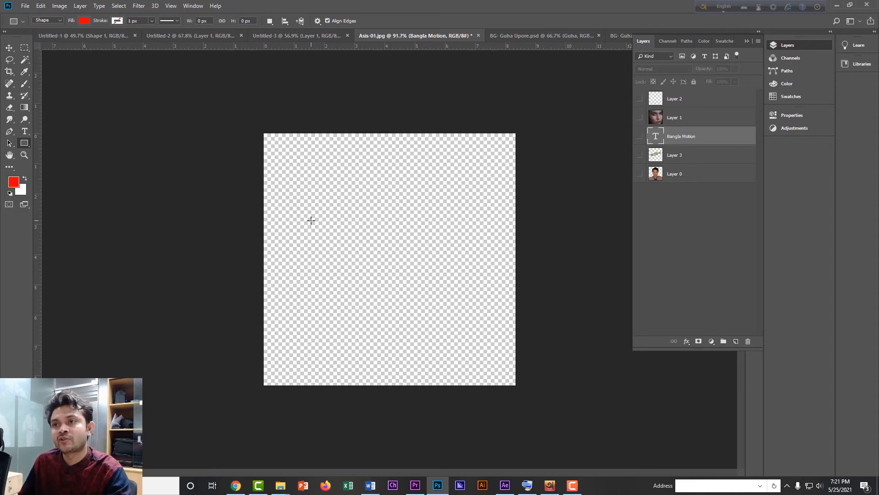
drag(311, 220, 378, 287)
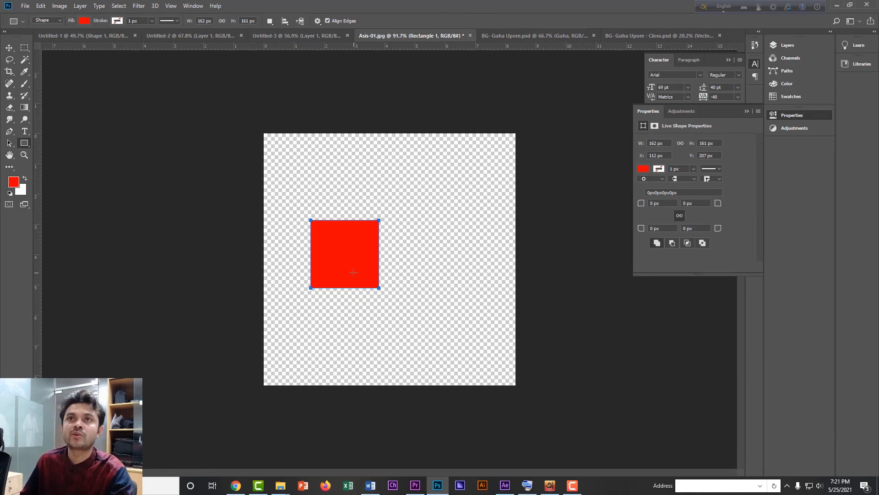
- Draw a red rounded rectangle about 150 × 150 px with a 10 px radius to the right of the square
right_click(26, 144)
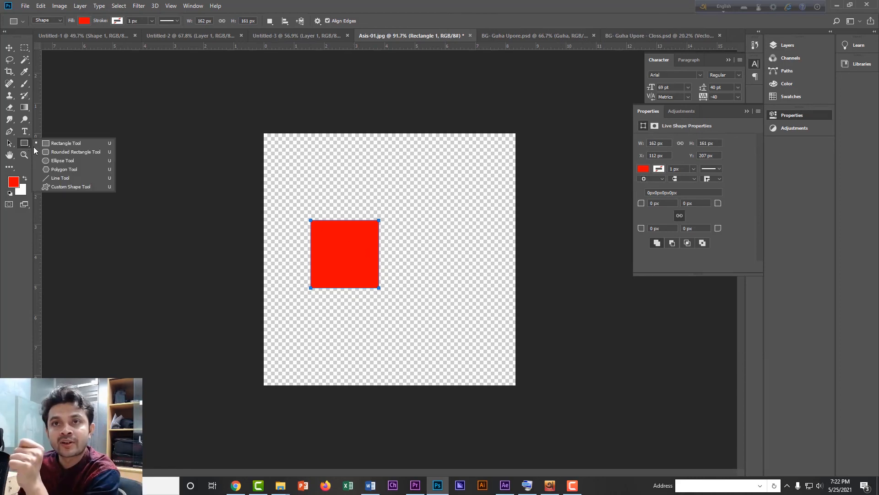
click(62, 152)
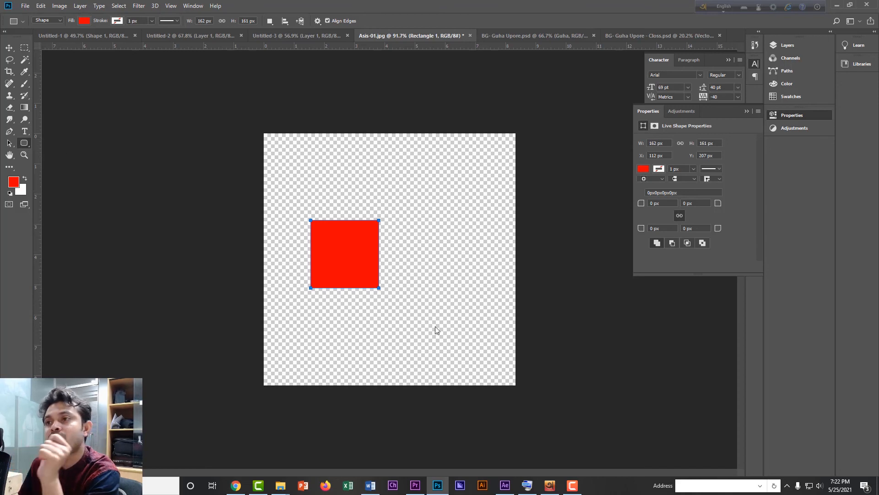
drag(404, 231, 468, 294)
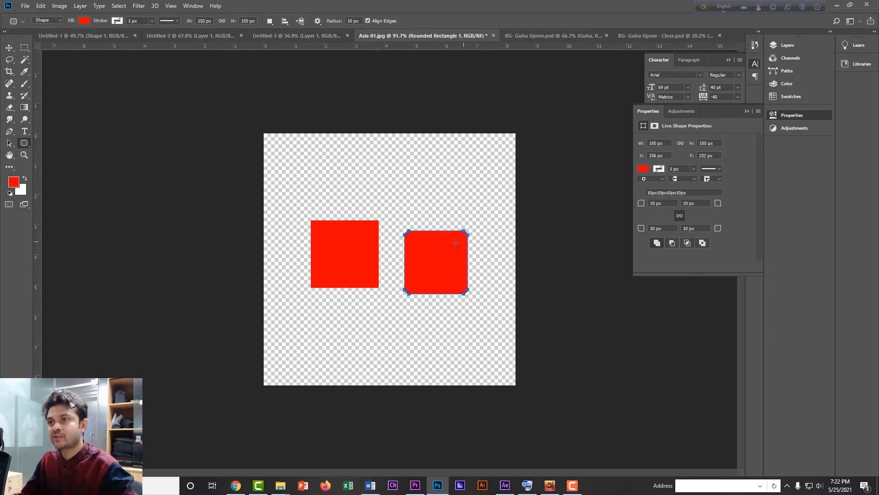
click(9, 48)
scroll(464, 252, up, 3)
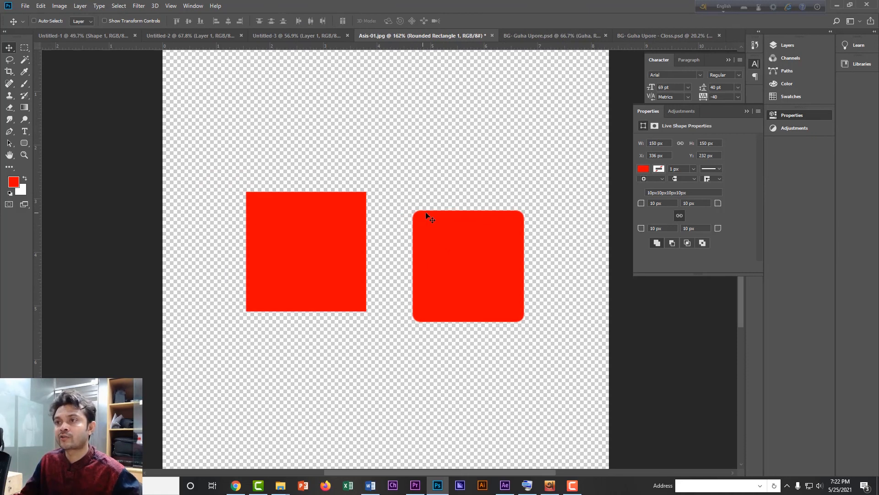
- Draw a red circle about 122 px in diameter with the Ellipse Tool below the square
click(24, 143)
click(55, 160)
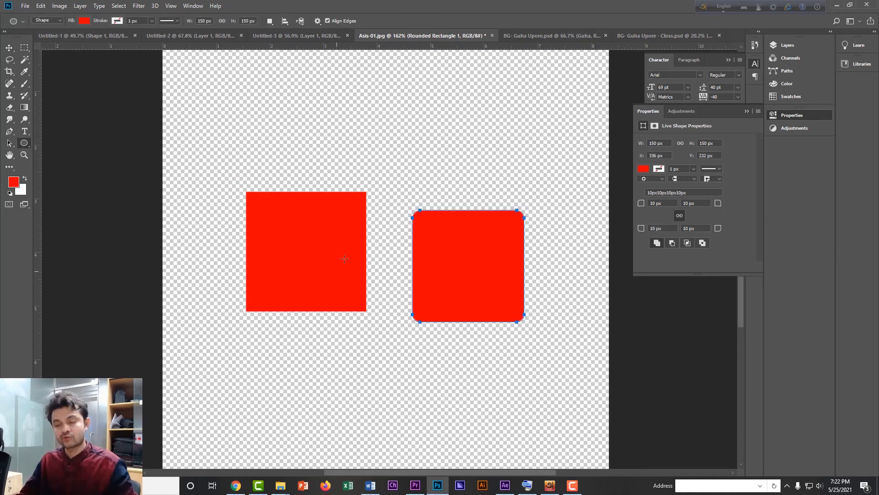
click(346, 269)
click(461, 180)
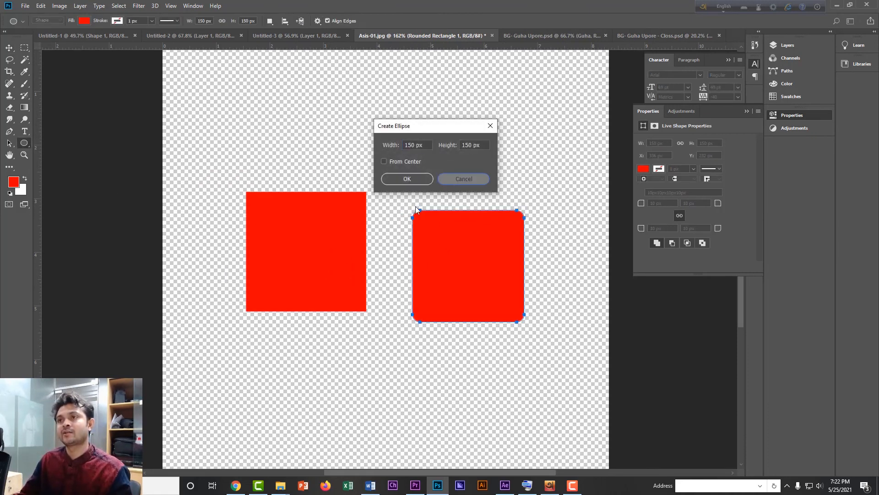
scroll(389, 256, down, 3)
drag(326, 314, 382, 371)
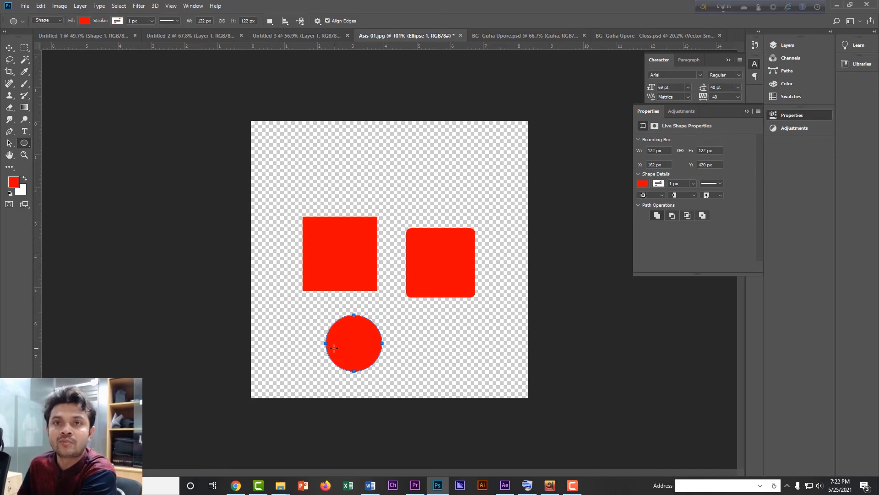
- Draw a red five-sided polygon with the Polygon Tool above the square, near the canvas's upper edge
right_click(26, 144)
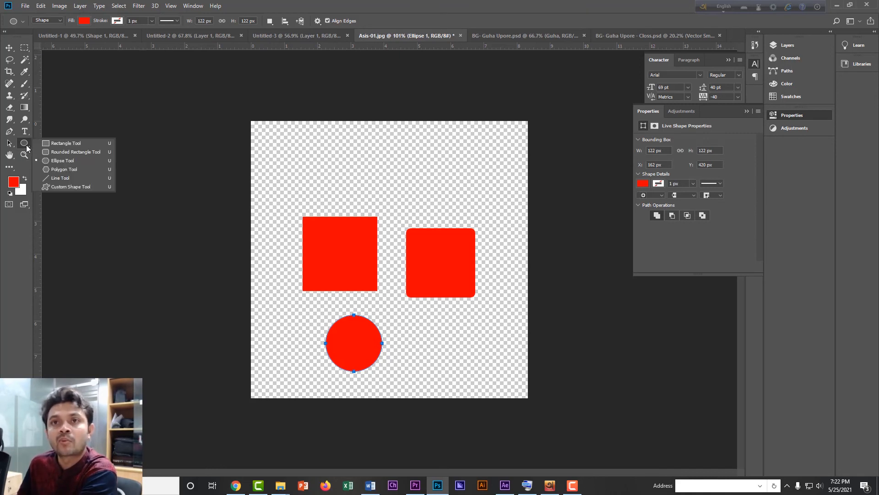
click(62, 169)
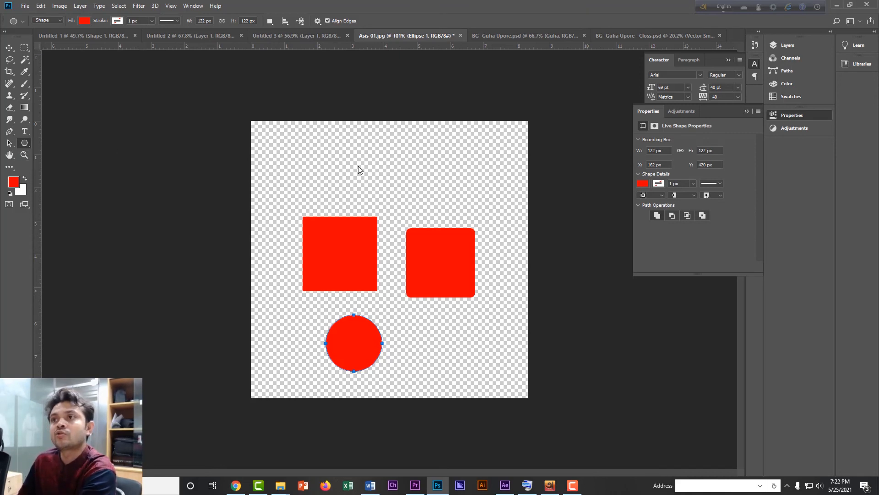
drag(363, 160, 387, 181)
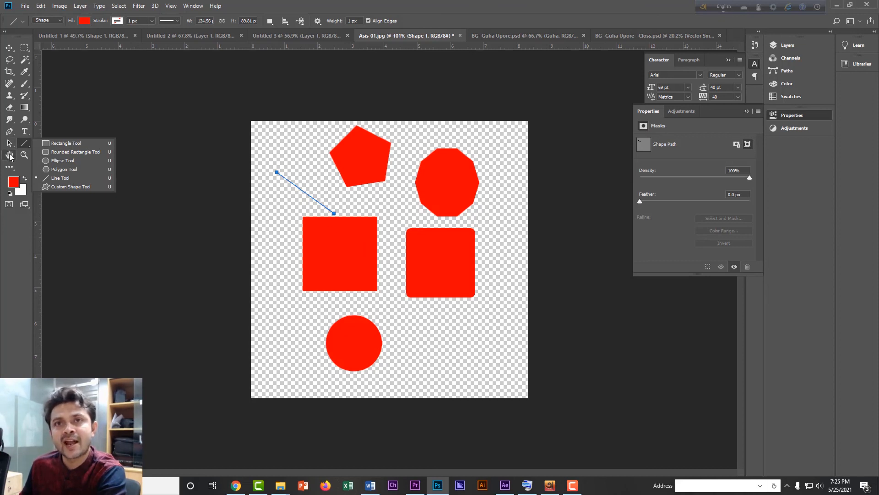
- Pan across the magnified canvas with the Hand Tool to examine the shapes and the line, and fit the canvas to the window
click(10, 155)
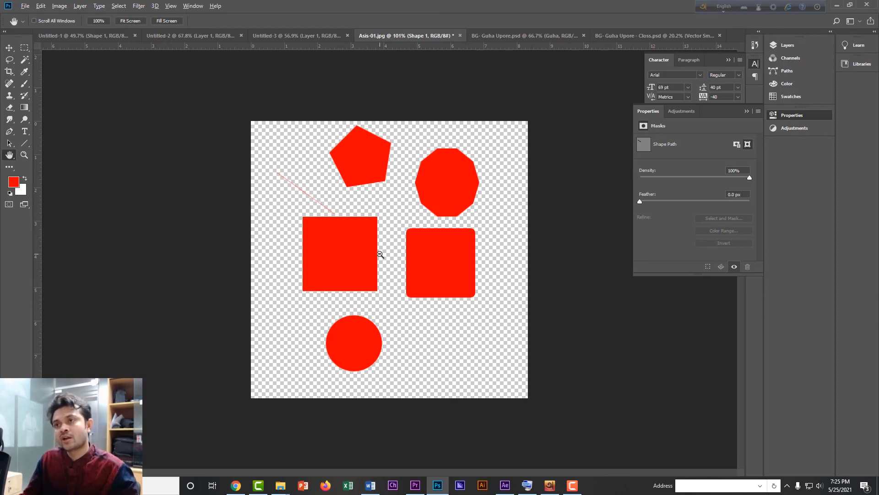
scroll(373, 251, up, 5)
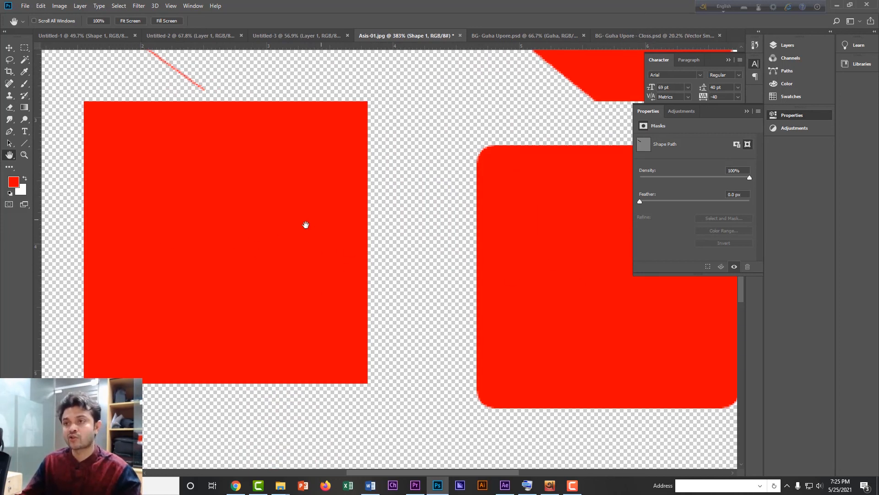
drag(565, 299, 245, 284)
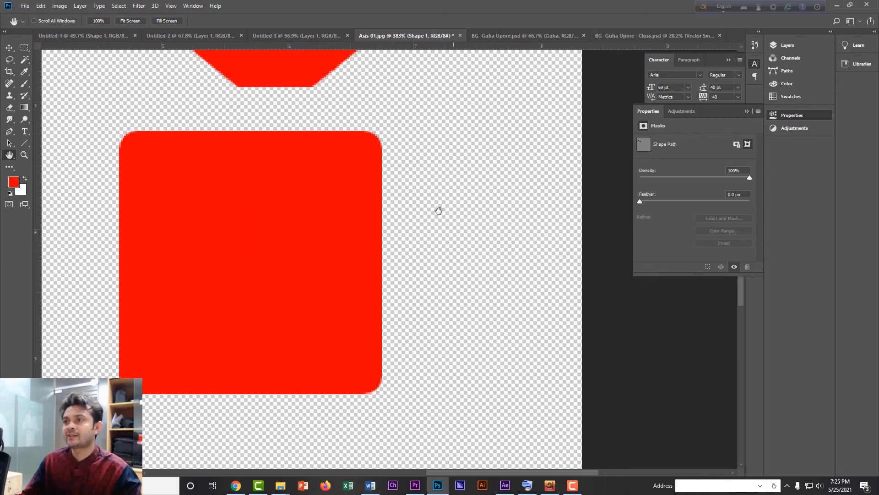
drag(438, 210, 500, 428)
drag(279, 177, 480, 323)
drag(99, 278, 308, 219)
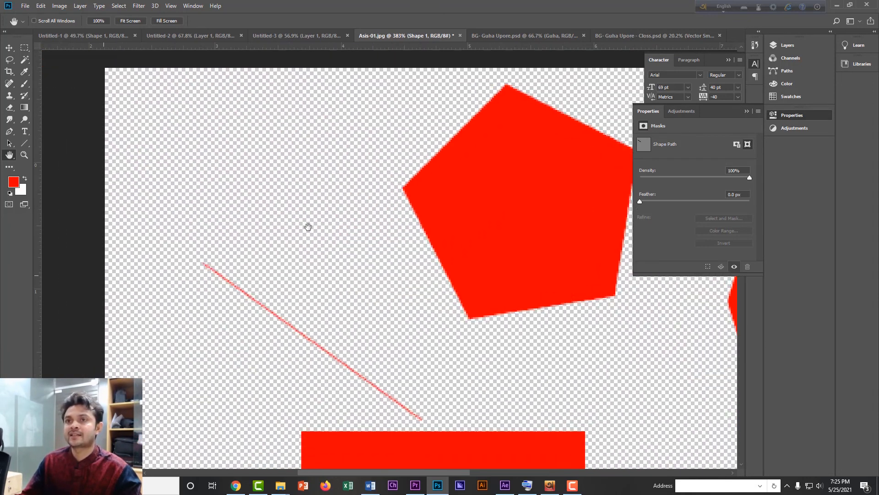
drag(385, 357, 244, 300)
key(ctrl+0)
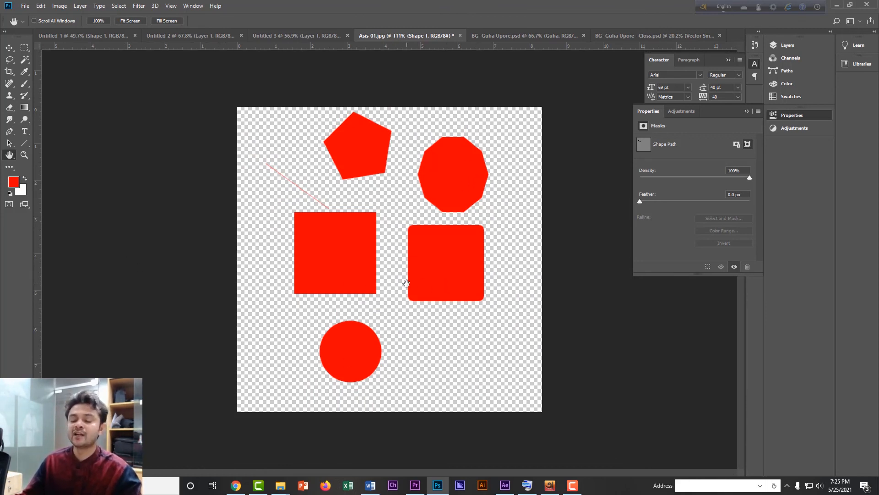
- Magnify the canvas to 316% and pan the view slightly while the Move Tool is active
scroll(352, 251, up, 10)
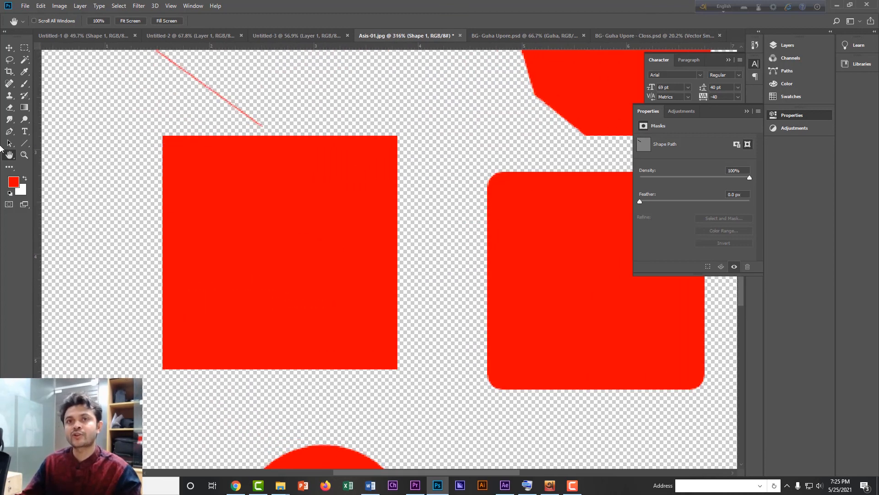
click(9, 48)
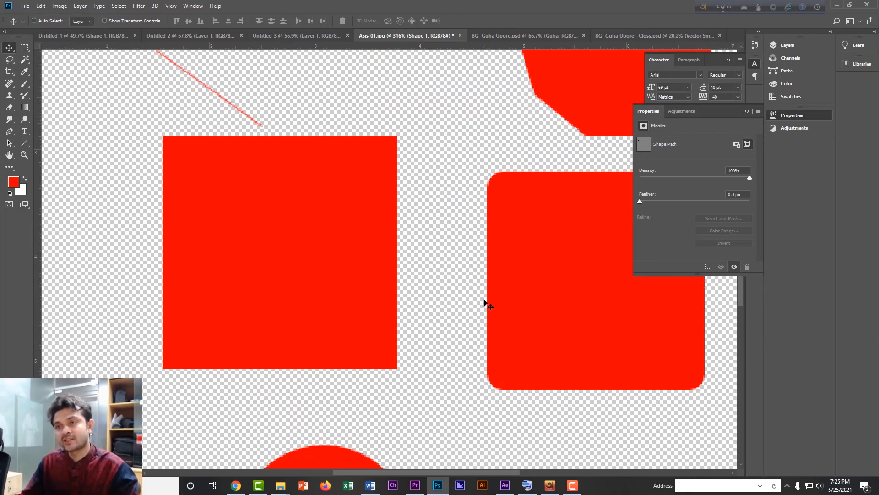
drag(444, 330, 404, 302)
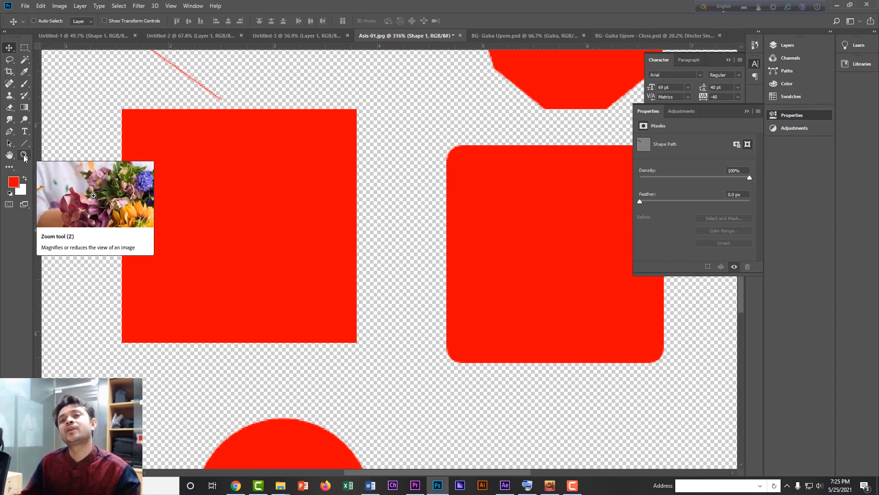
- Zoom the canvas out to 29.2% and back in to 134% to view all the shapes without the Zoom Tool
scroll(339, 280, down, 5)
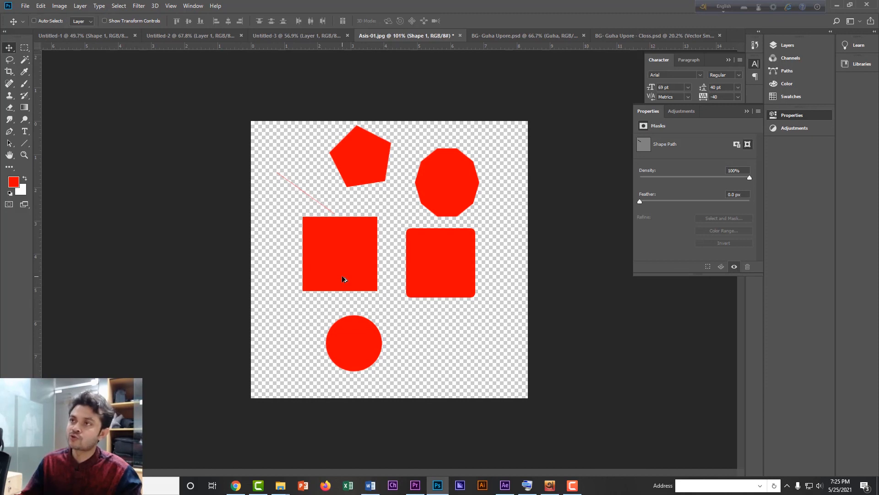
scroll(345, 279, down, 2)
scroll(343, 279, up, 1)
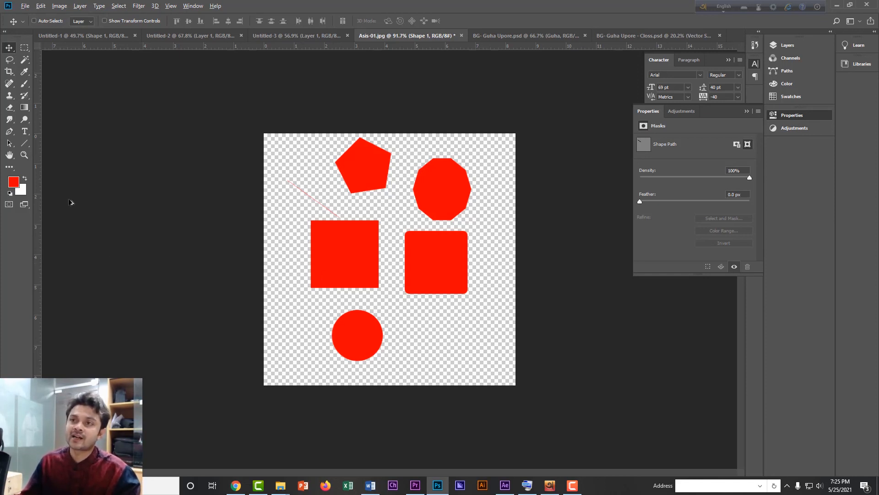
scroll(284, 225, down, 3)
scroll(372, 244, up, 2)
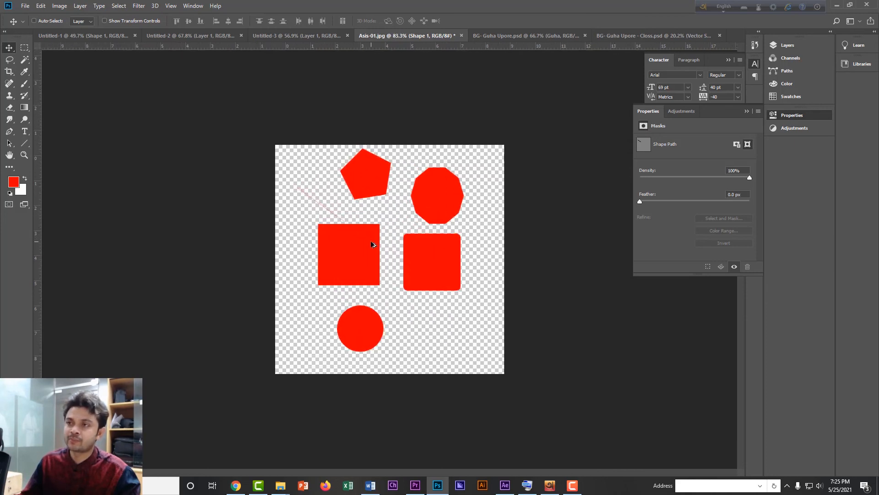
scroll(372, 244, down, 4)
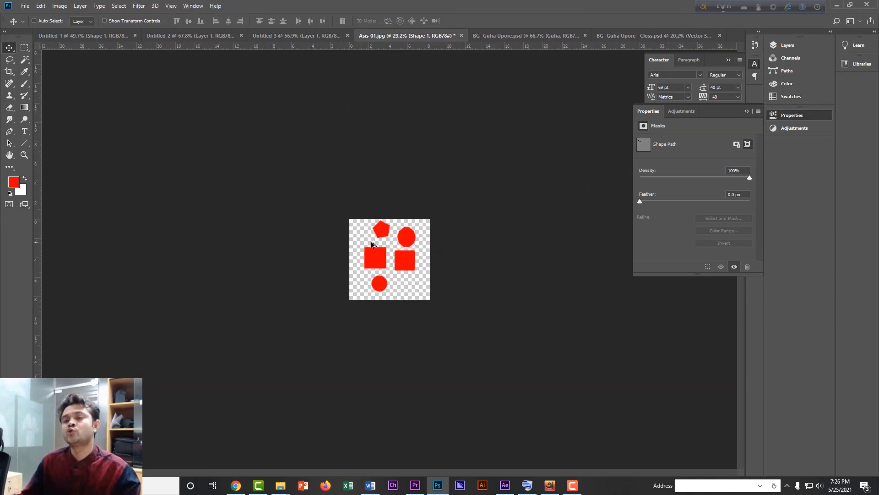
scroll(372, 244, up, 4)
scroll(373, 244, up, 1)
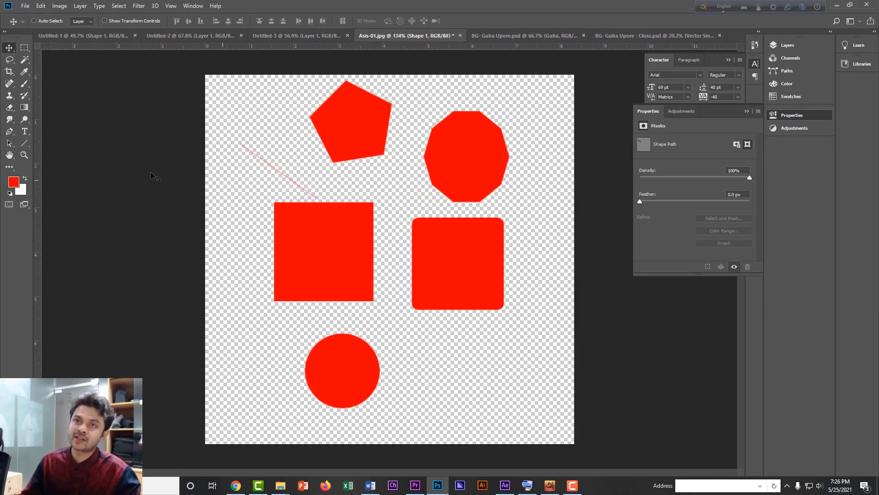
- Magnify the square to 300% with the Zoom Tool, and reduce the view to 66.7% with the same tool
click(24, 155)
click(356, 243)
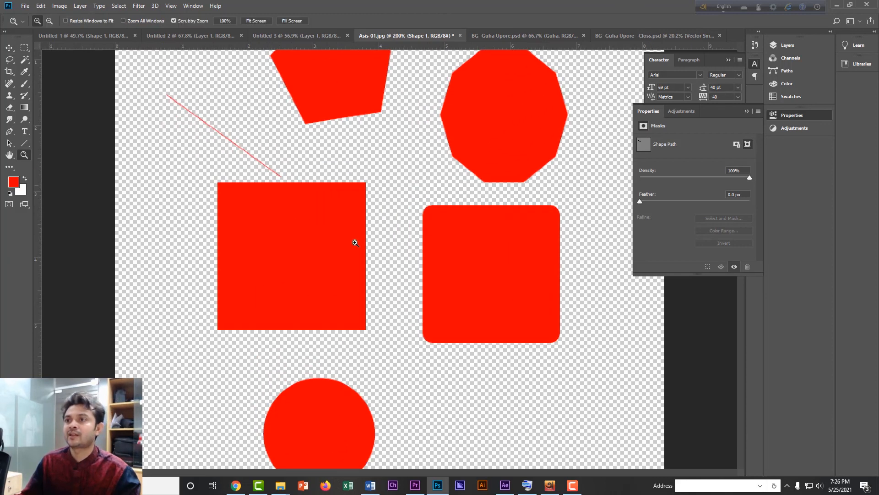
click(355, 242)
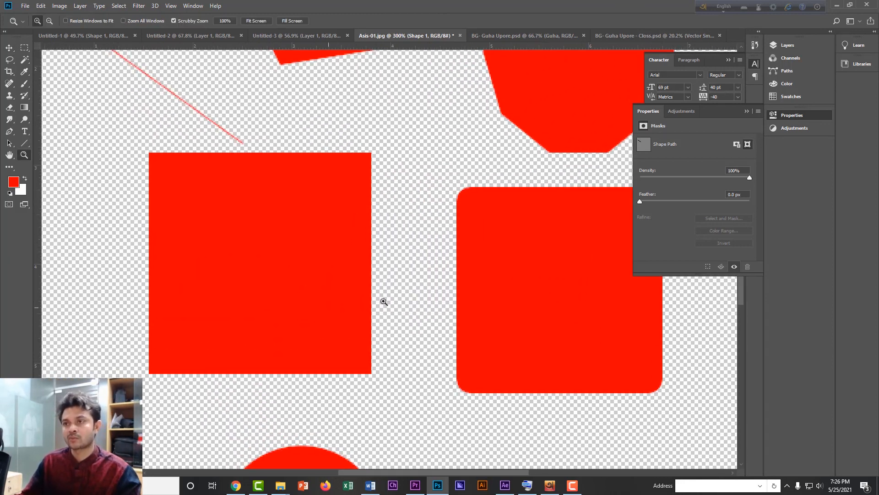
key(alt)
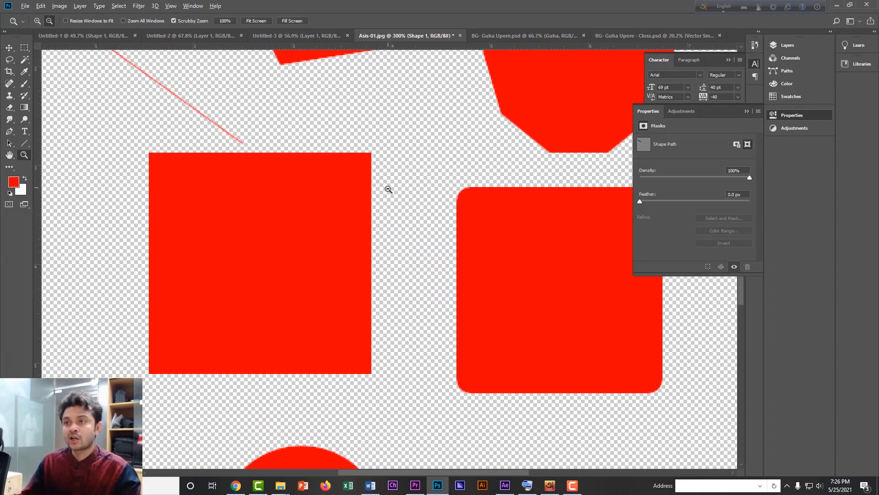
alt+click(388, 196)
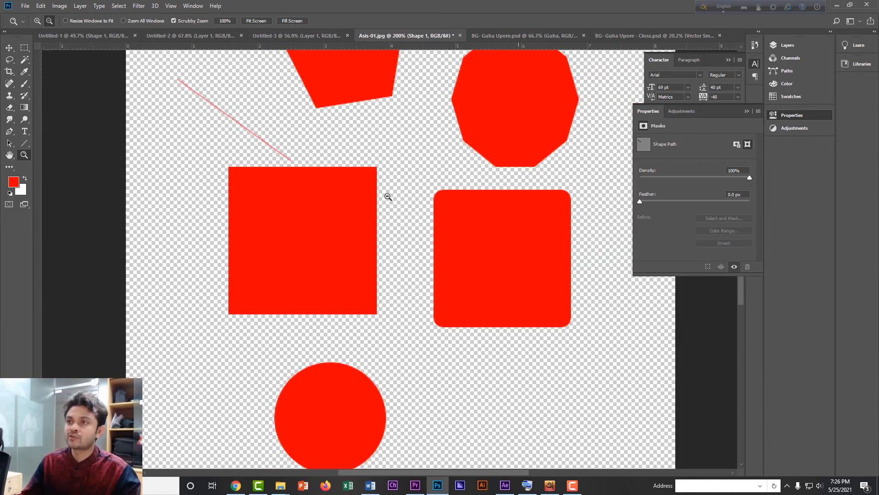
alt+click(387, 194)
alt+click(380, 251)
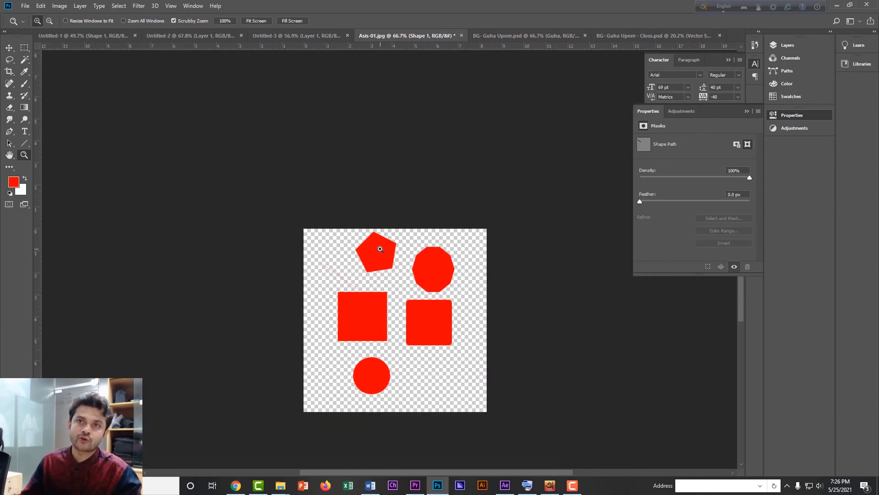